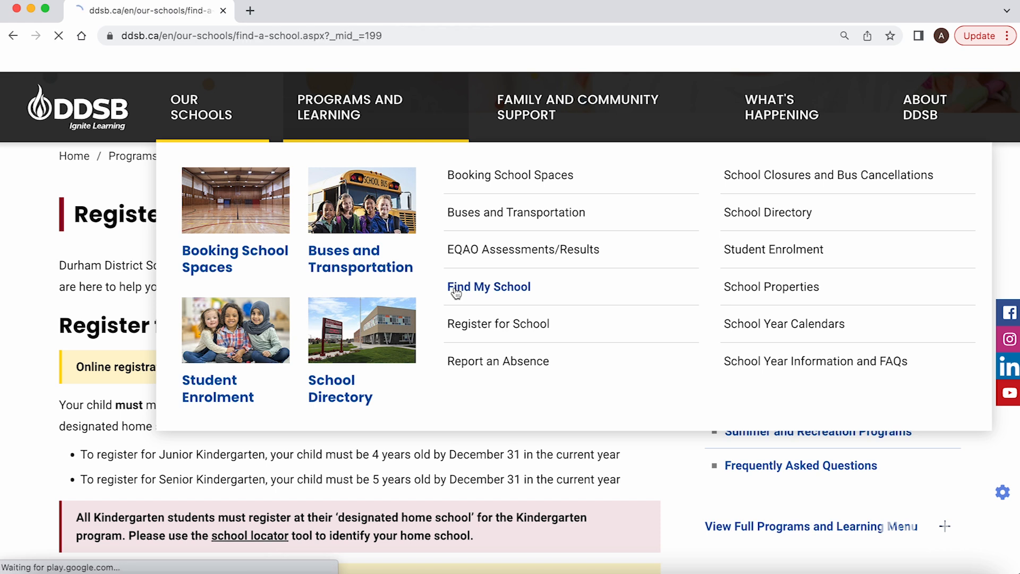
Scroll through the Find My School map and the Kindergarten page to 'To register a child in Kindergarten'
scroll(456, 292, down, 5)
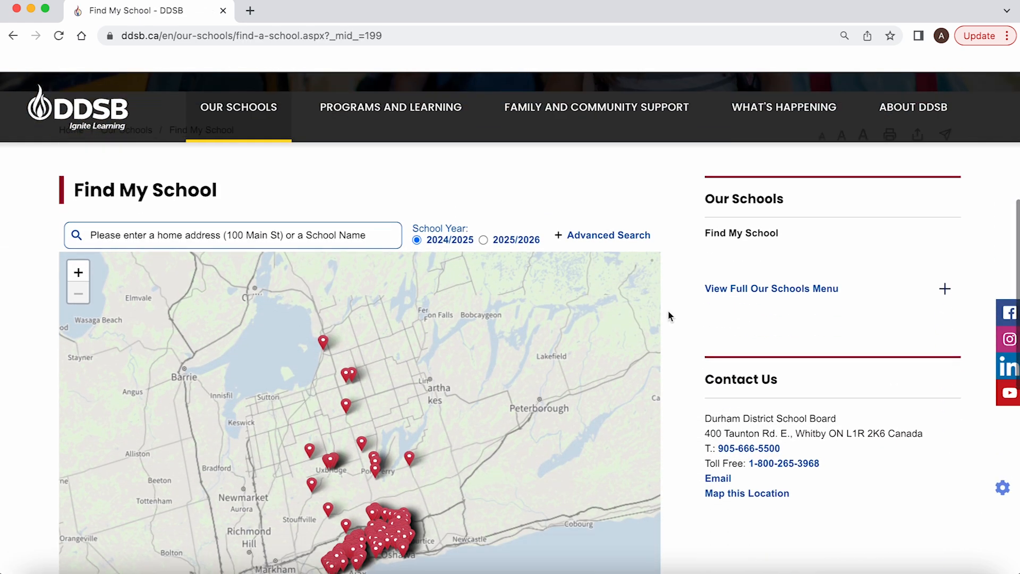
scroll(670, 317, down, 2)
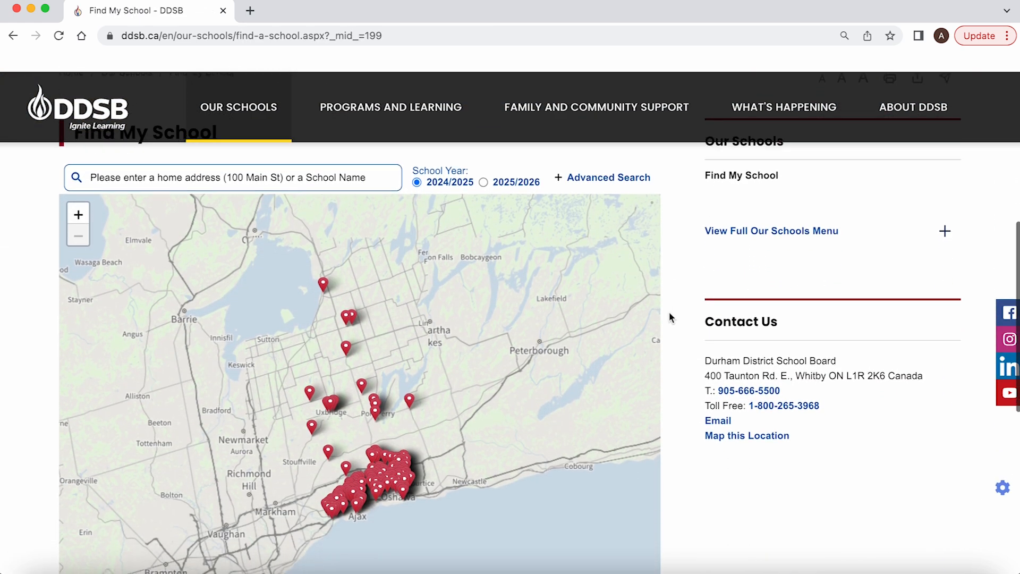
scroll(669, 317, up, 2)
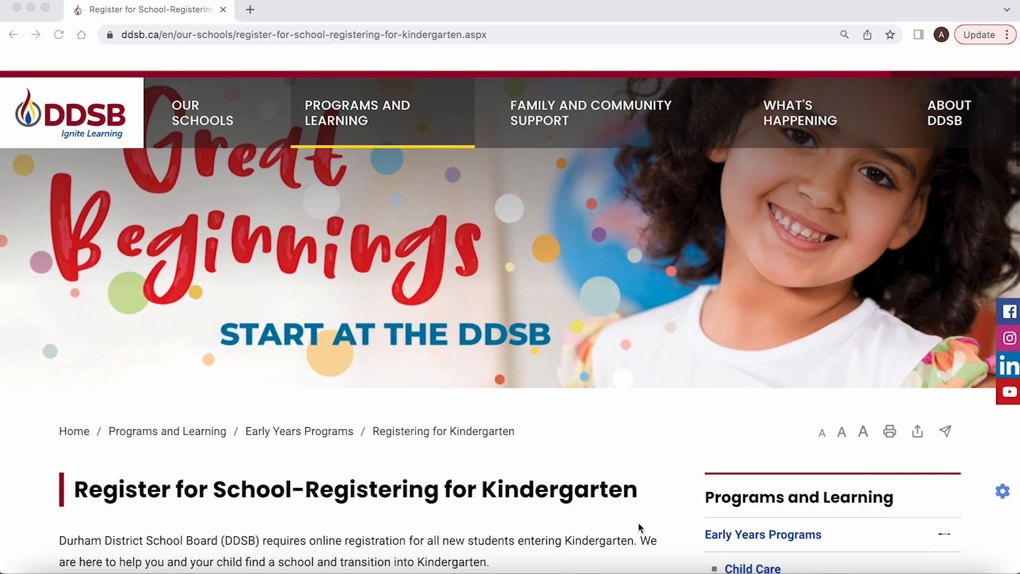
scroll(638, 521, down, 3)
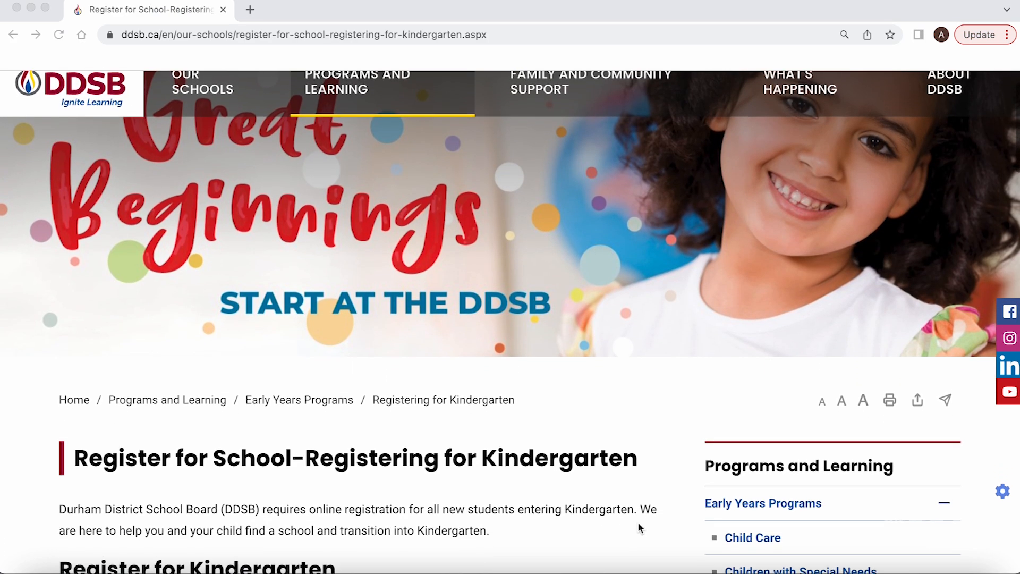
scroll(637, 521, down, 7)
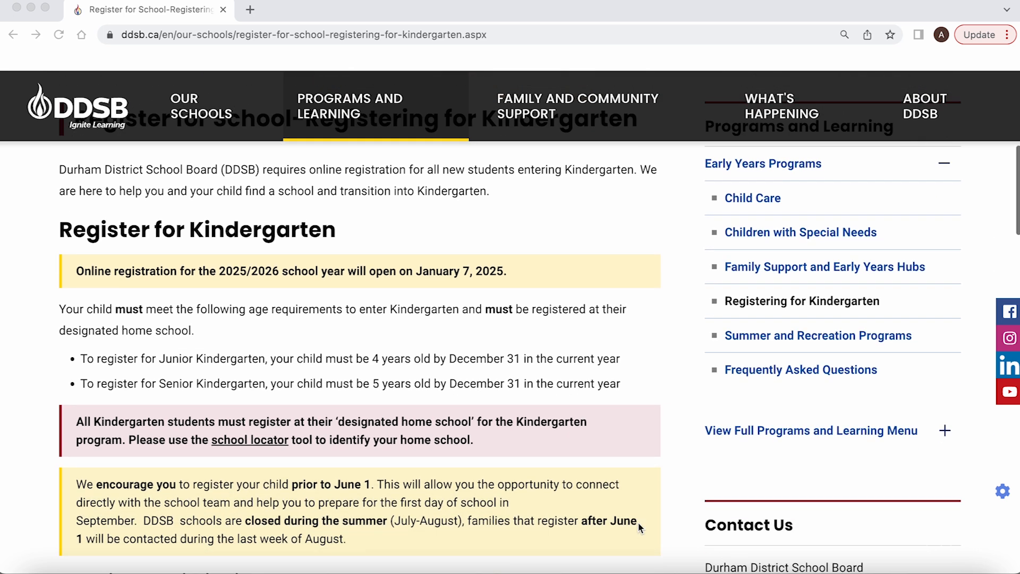
scroll(638, 522, down, 1)
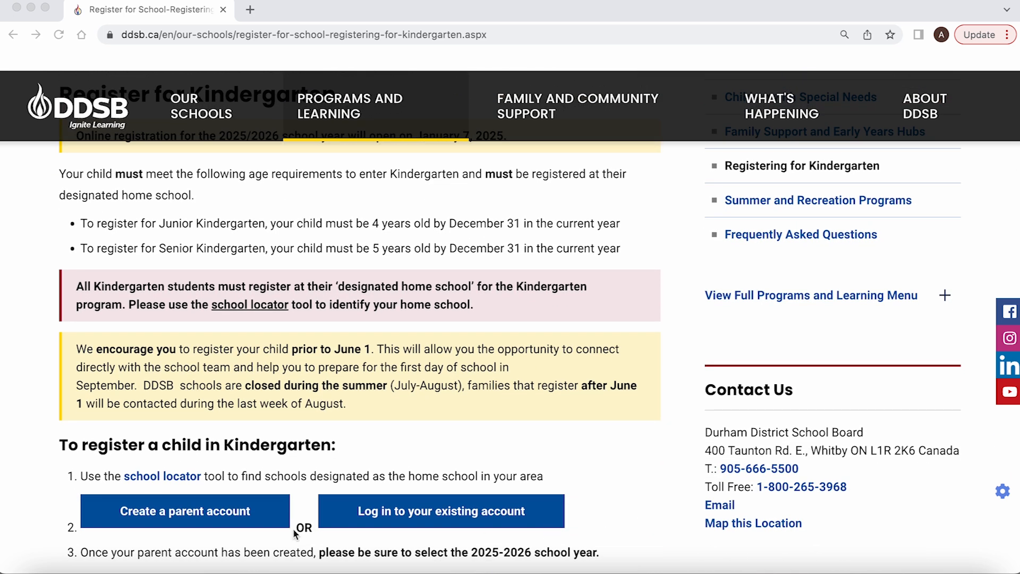
click(244, 533)
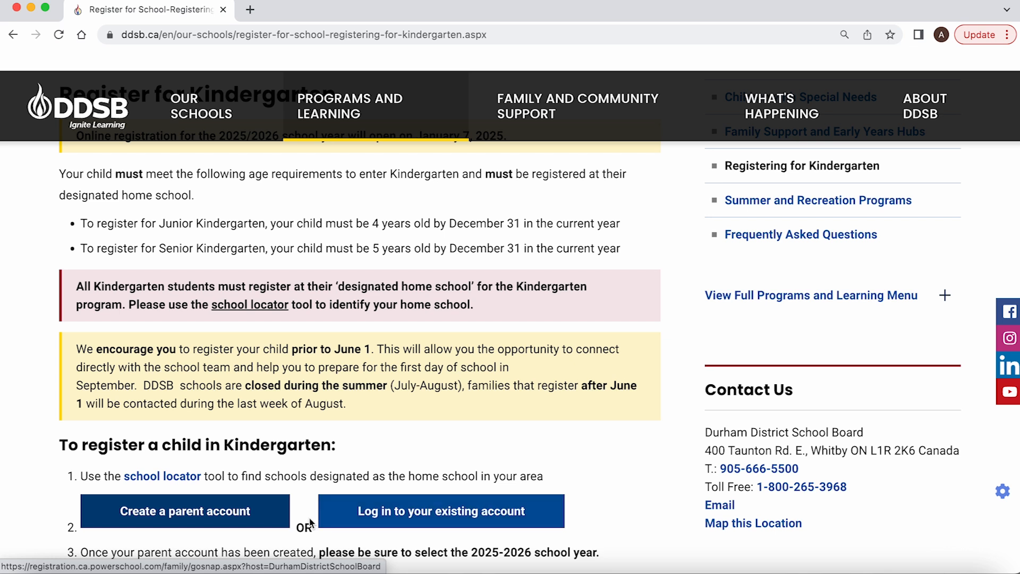
scroll(287, 534, down, 2)
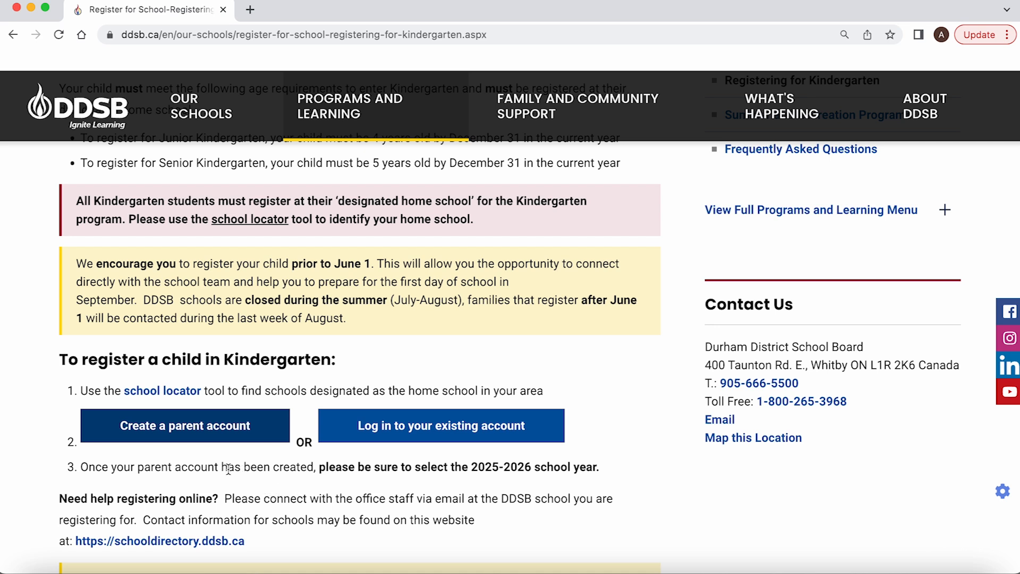
Preview the Create Account form, then return to sign in with the parent email and password
click(213, 435)
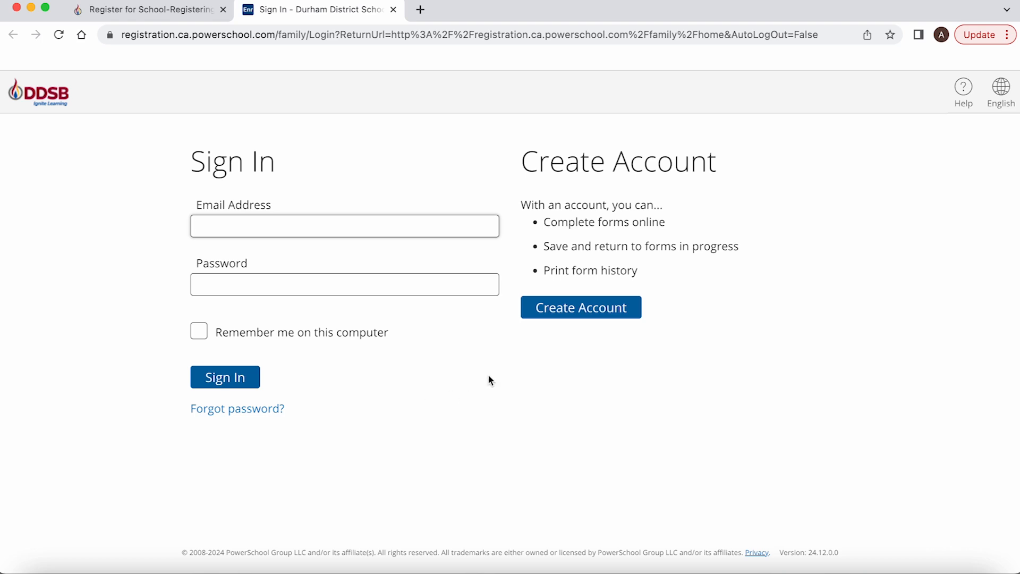
click(552, 314)
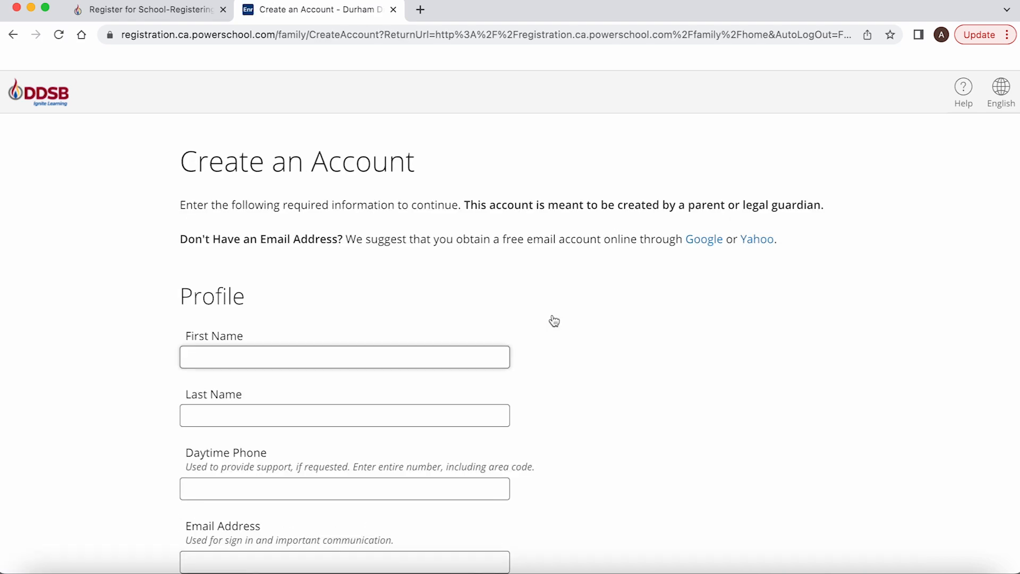
scroll(553, 320, down, 3)
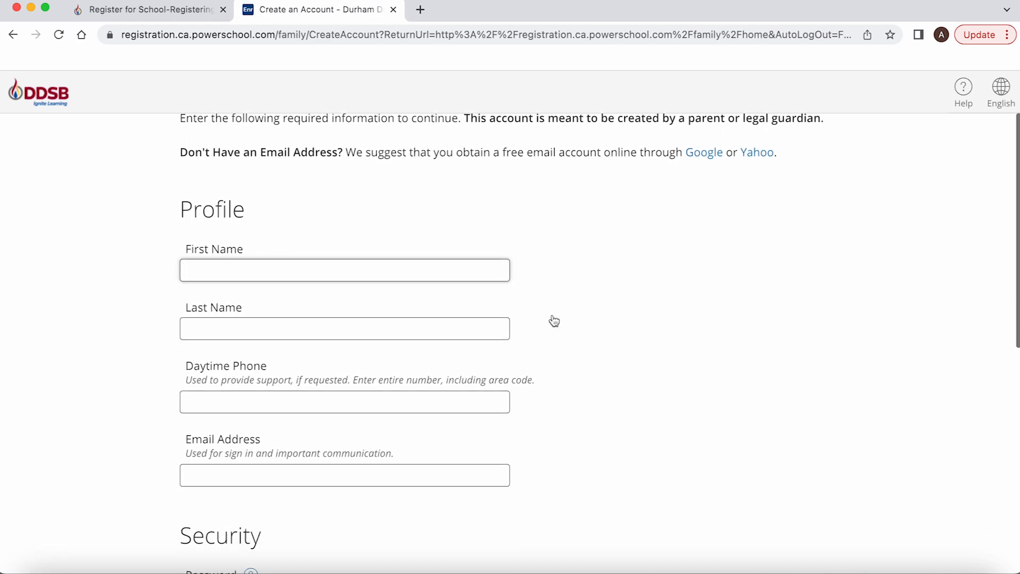
scroll(554, 320, down, 3)
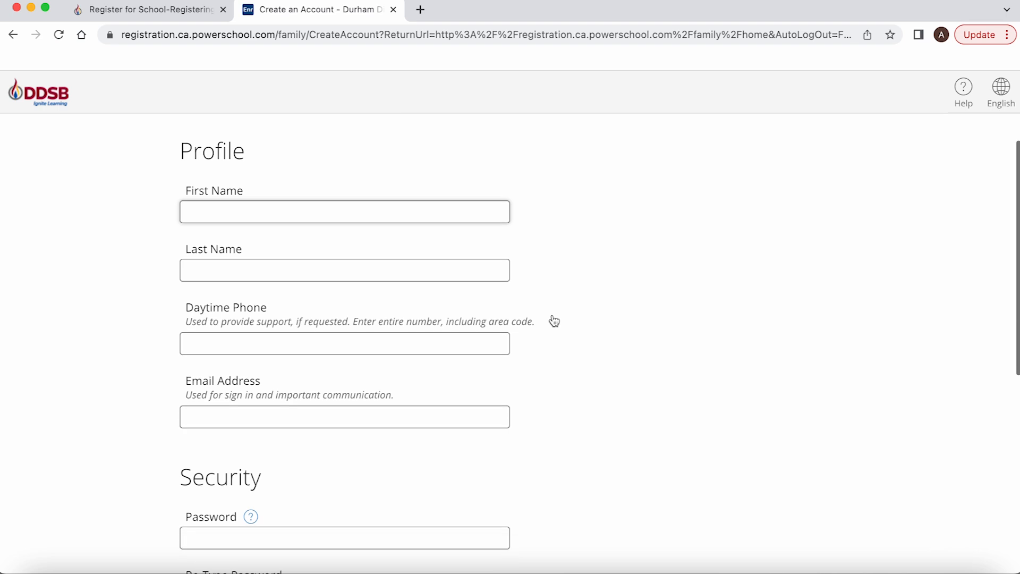
scroll(554, 320, down, 5)
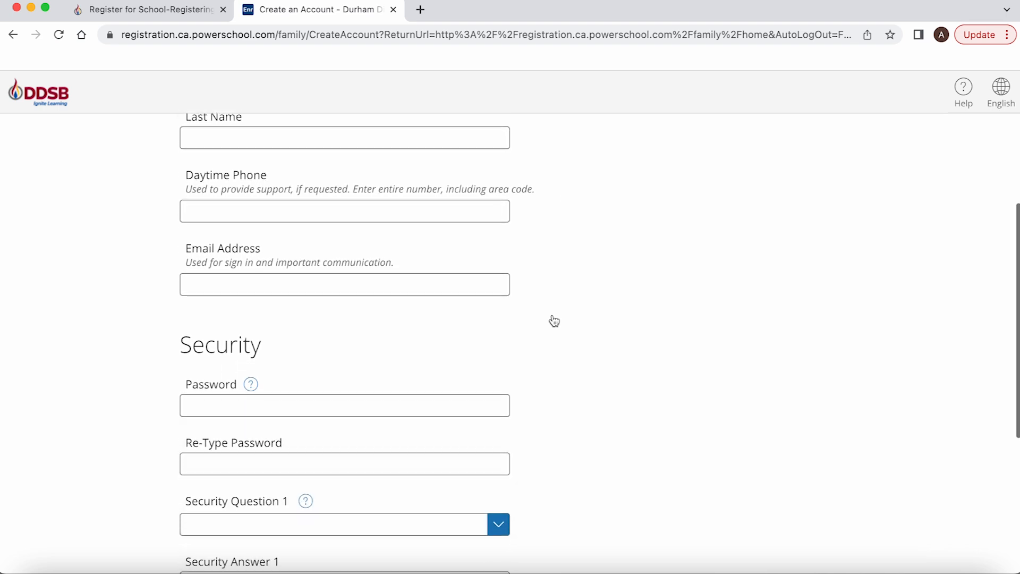
scroll(554, 320, down, 4)
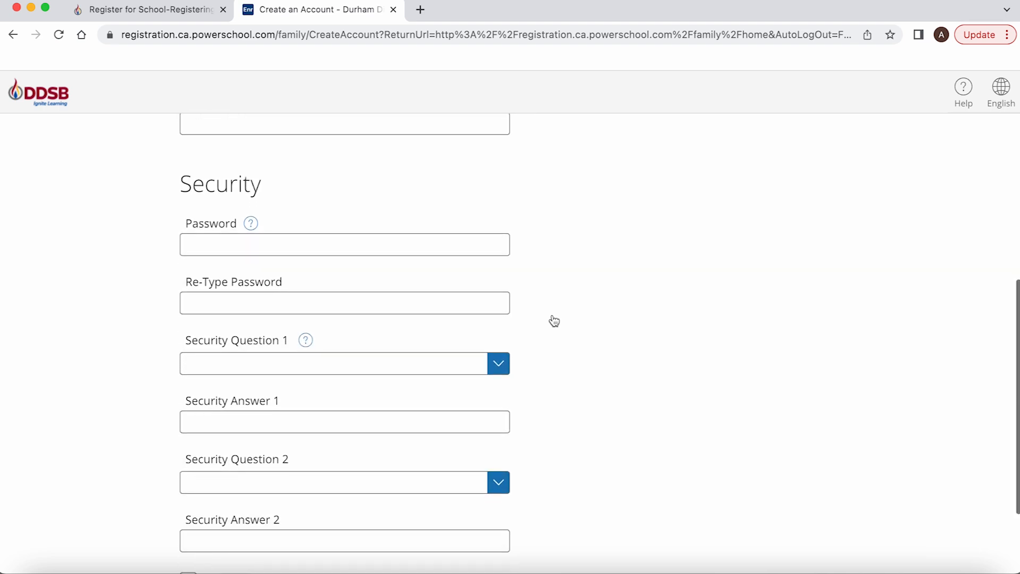
scroll(554, 321, down, 2)
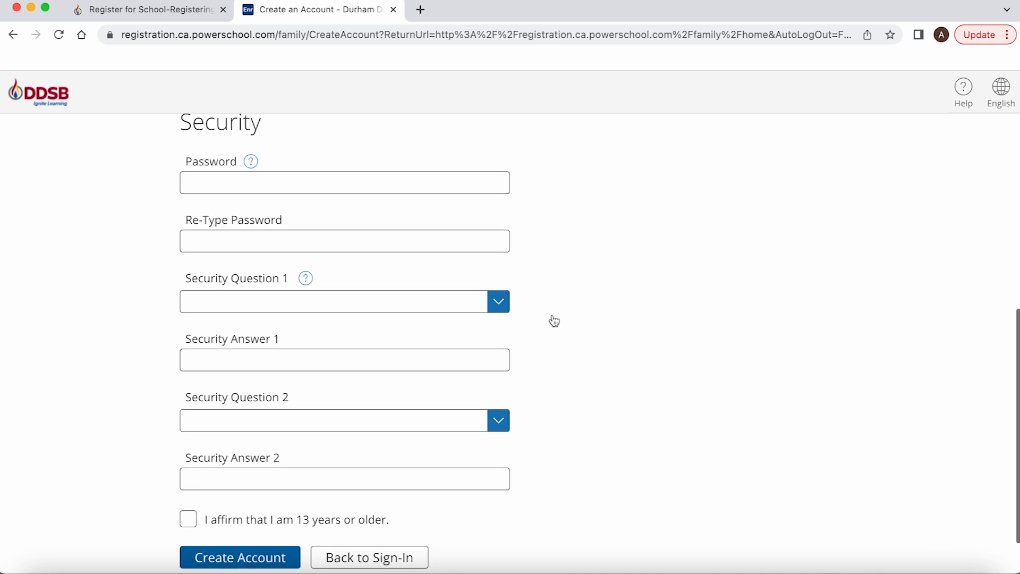
scroll(554, 321, up, 4)
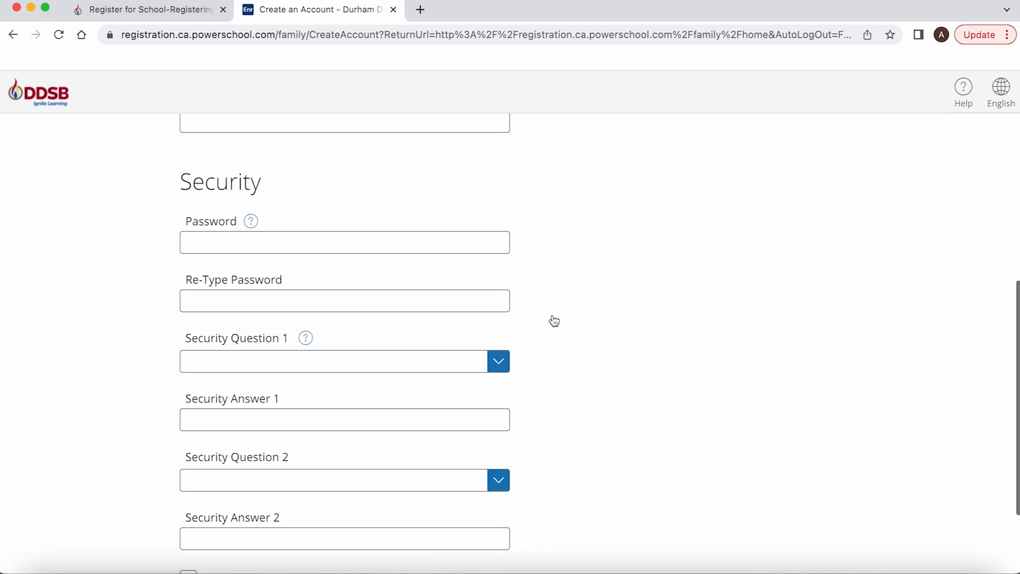
click(13, 35)
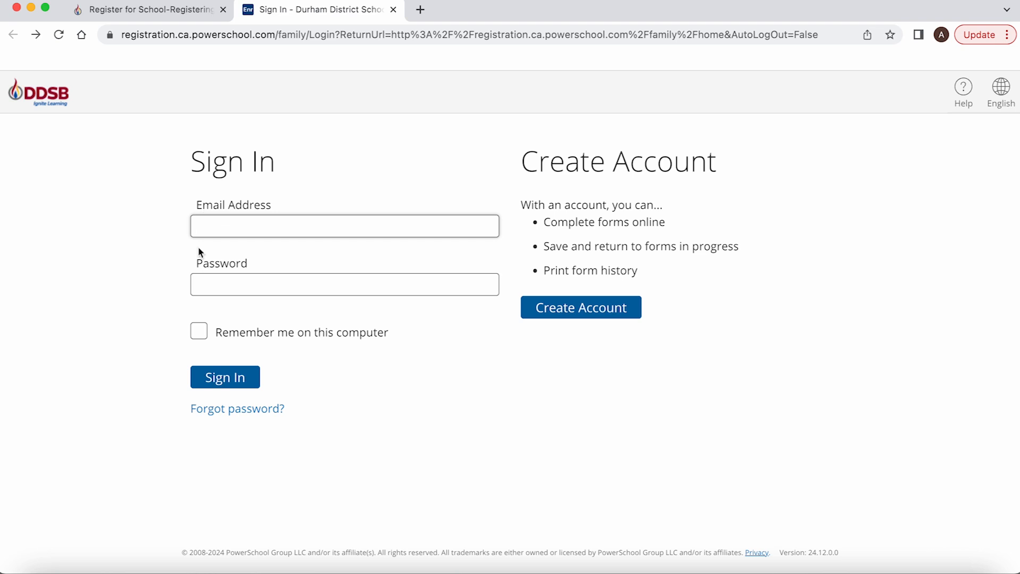
click(210, 284)
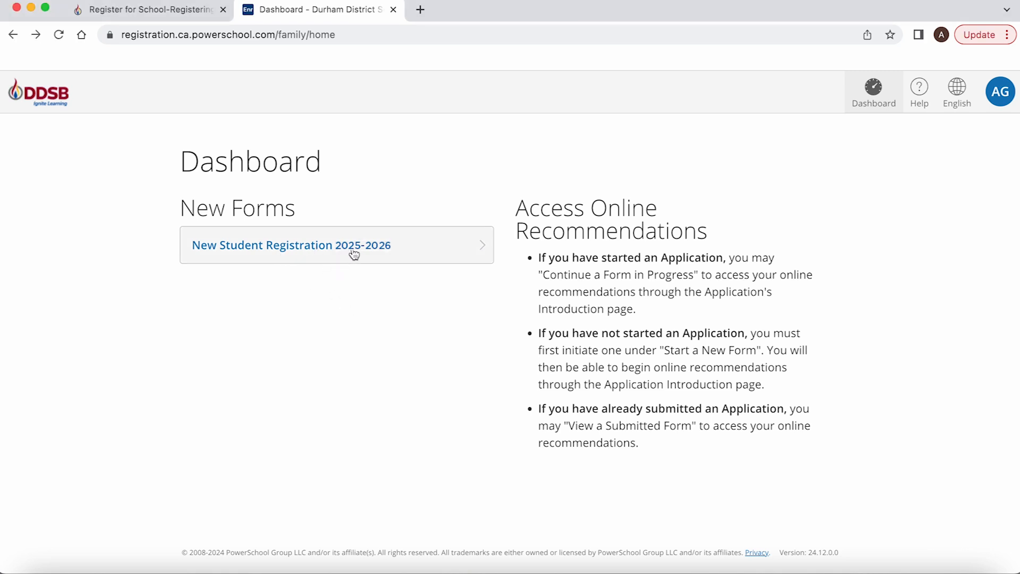
Start the New Student Registration 2025-2026 form and look over its add-student page
click(415, 252)
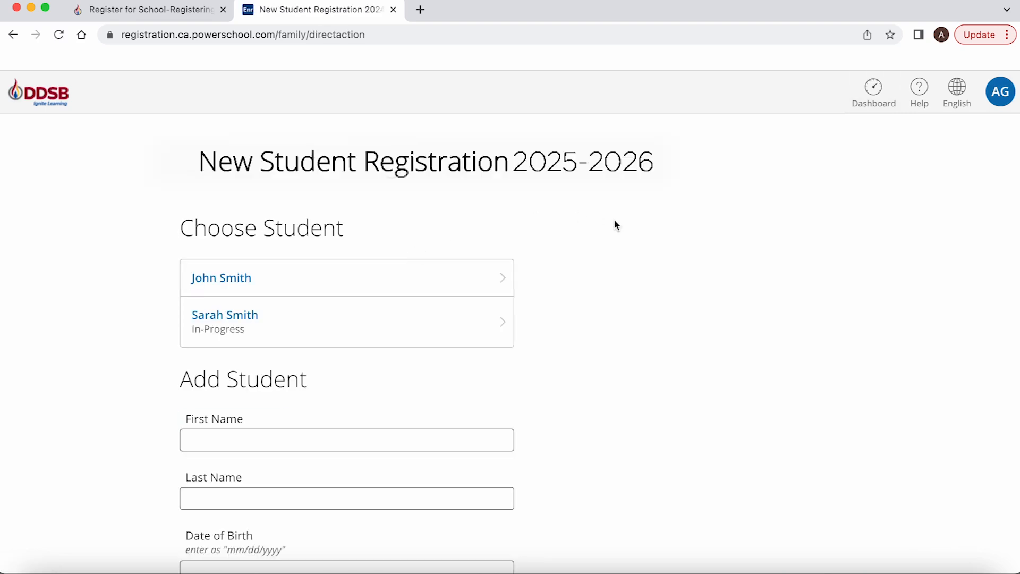
scroll(615, 225, down, 3)
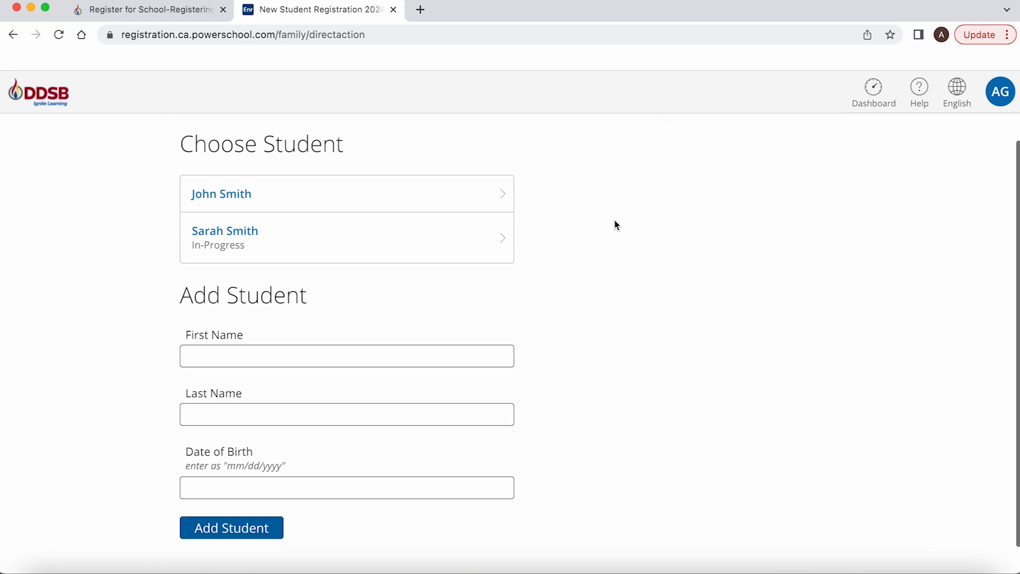
scroll(615, 225, up, 3)
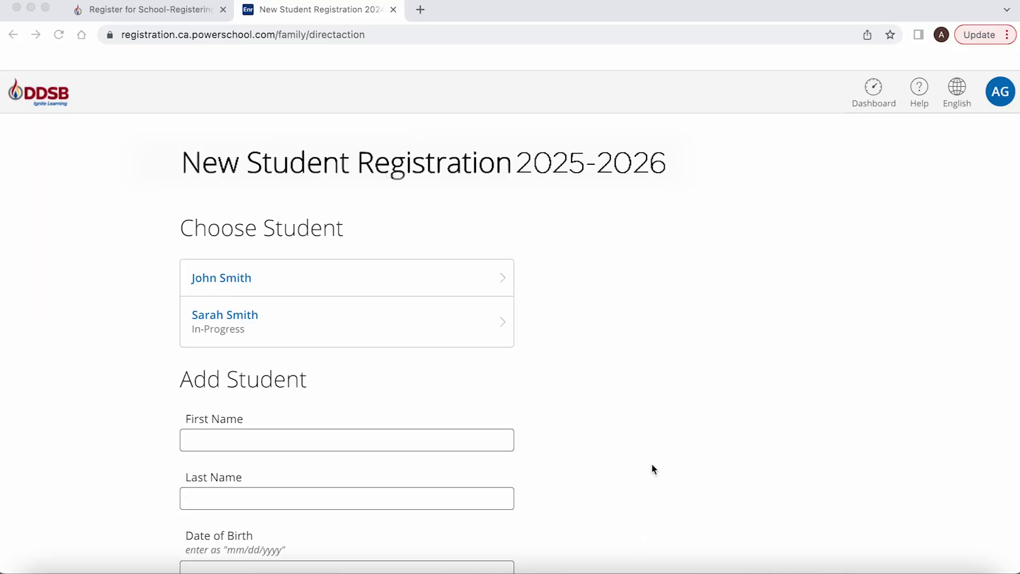
scroll(651, 463, down, 3)
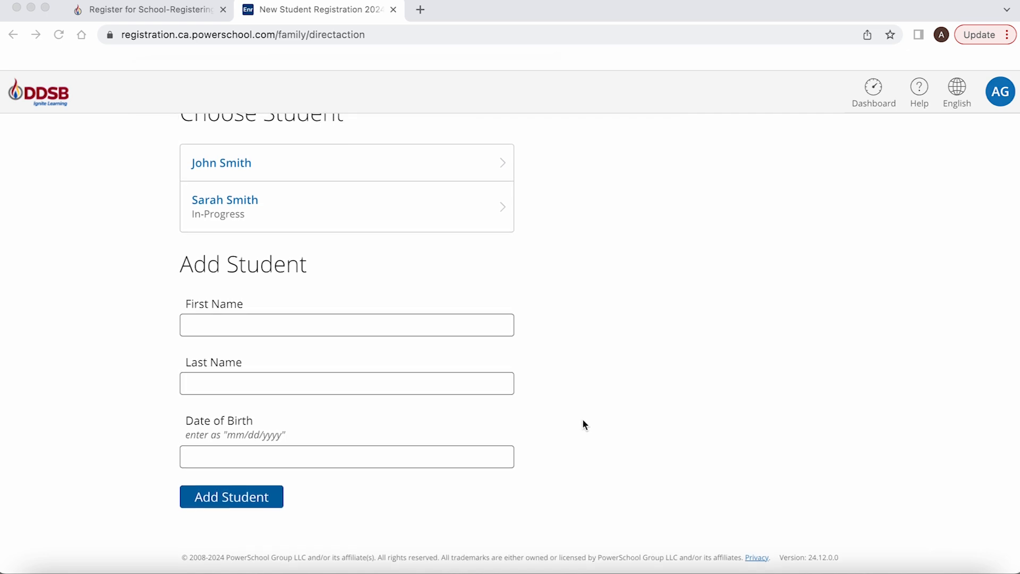
Enter the child's first name, last name and birth date 10/09/2021
click(471, 329)
text(Sarah)
key(Tab)
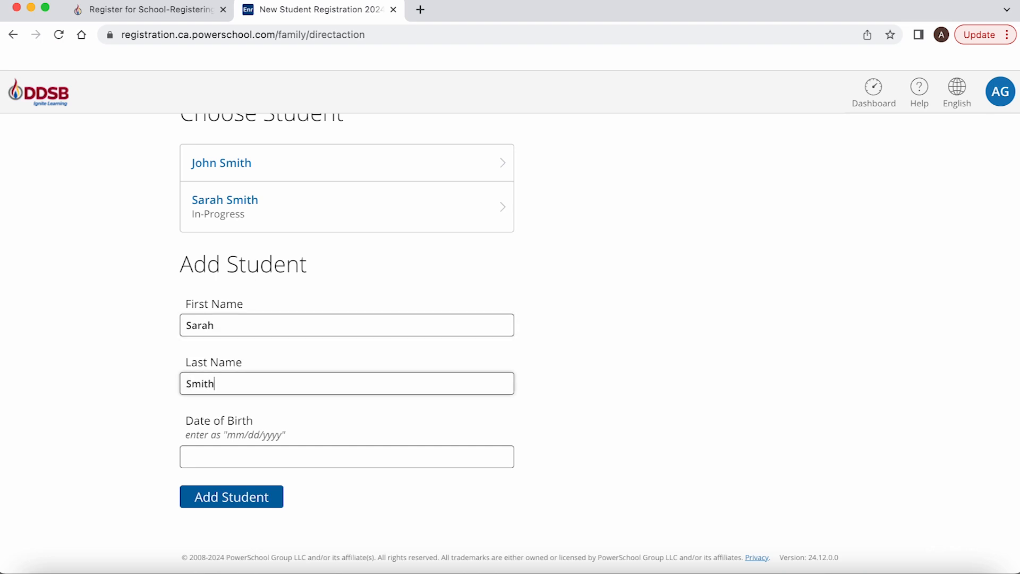
key(Tab)
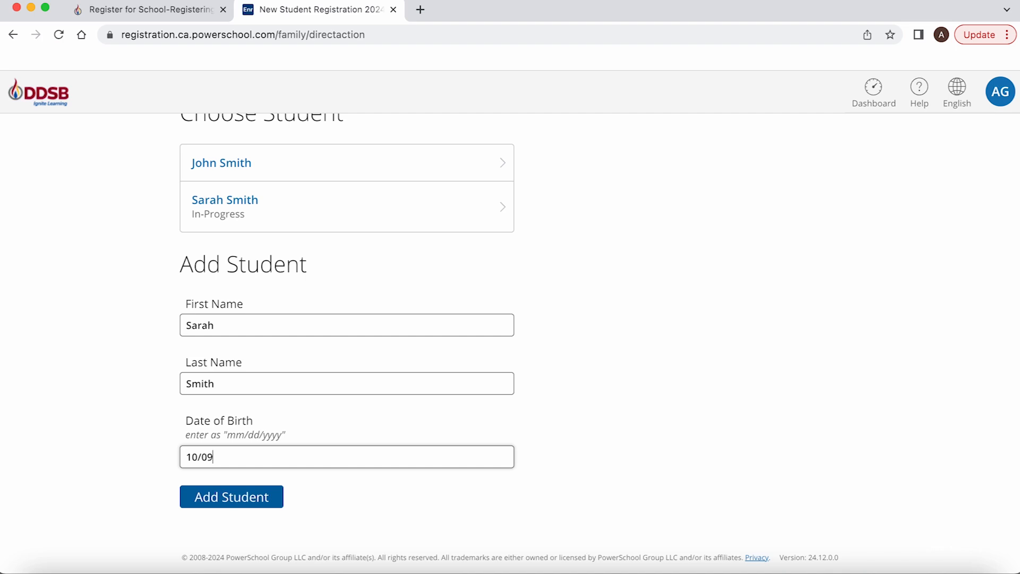
text(10/09/2021)
Add the student and continue from Introduction to the Student Information page
click(246, 496)
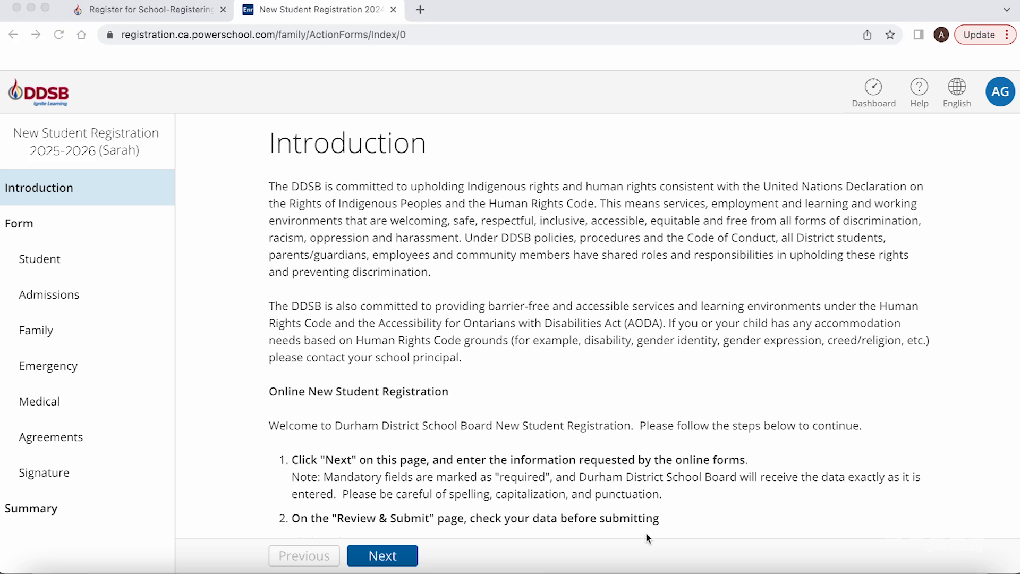
scroll(608, 344, down, 3)
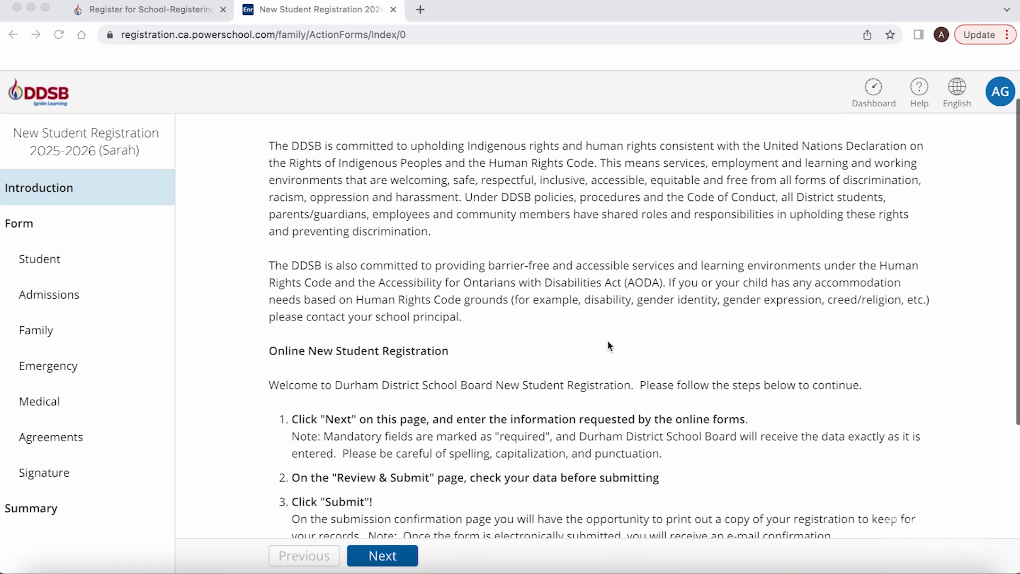
scroll(608, 344, down, 4)
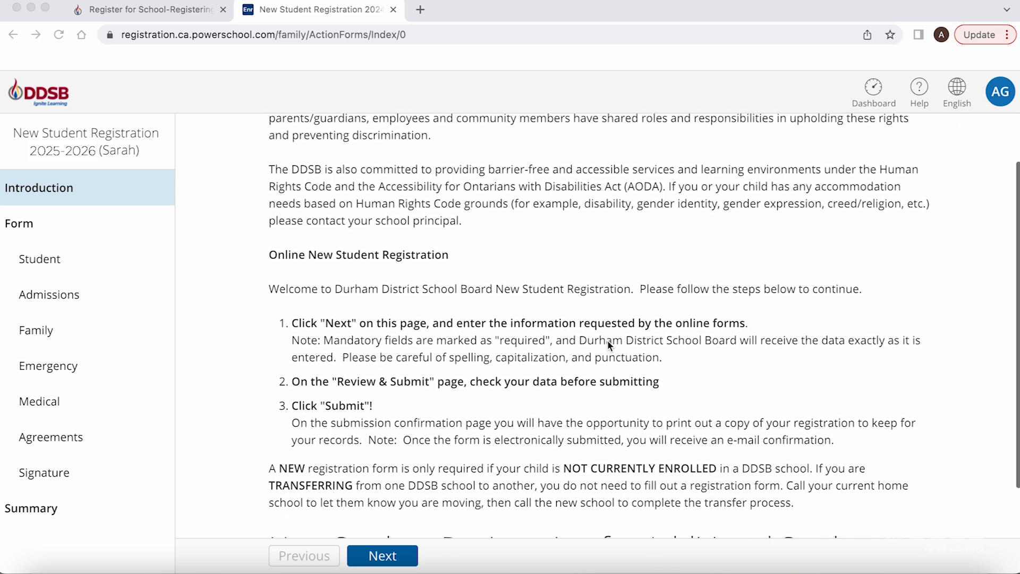
scroll(608, 345, down, 4)
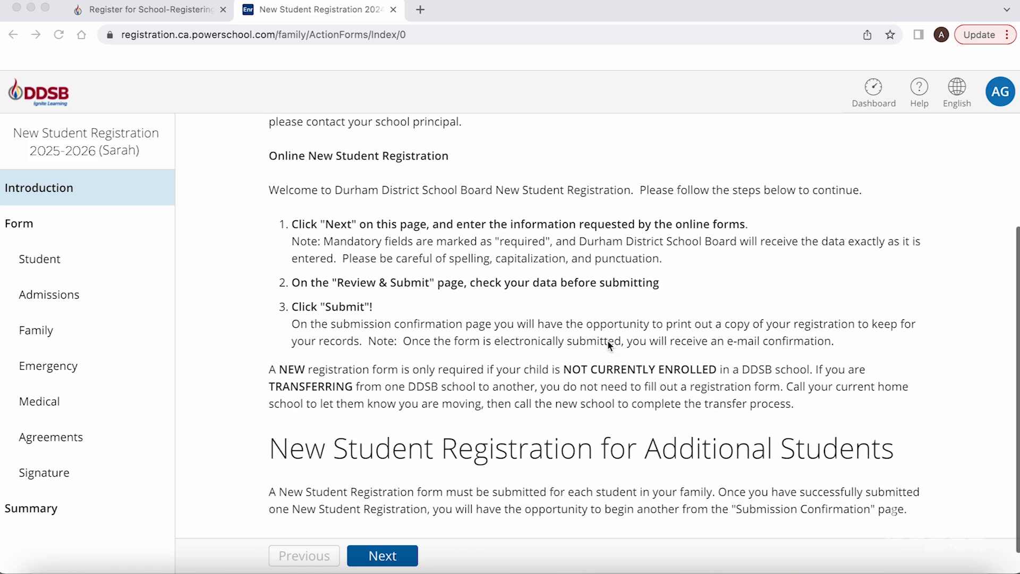
scroll(609, 345, down, 1)
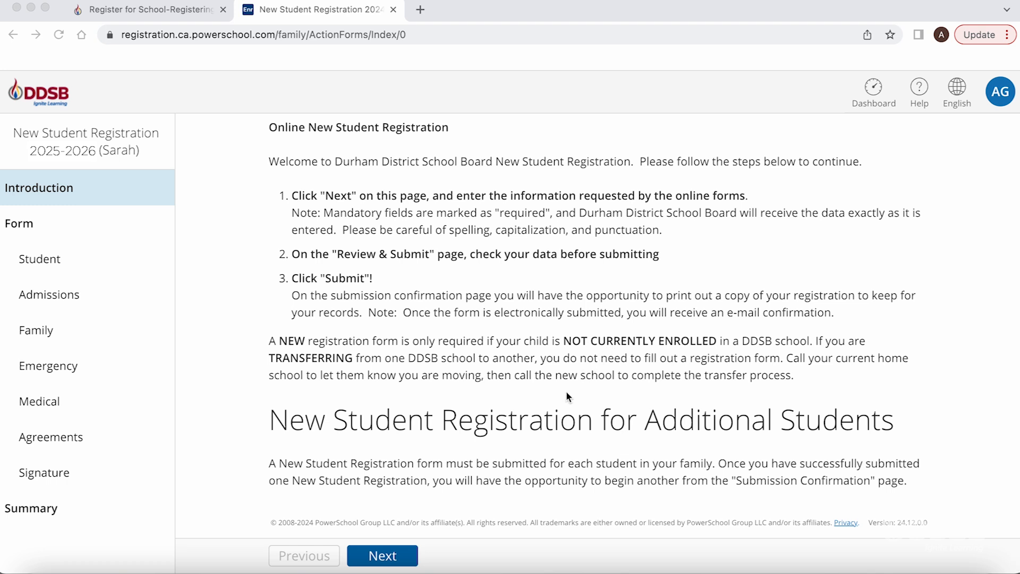
click(389, 557)
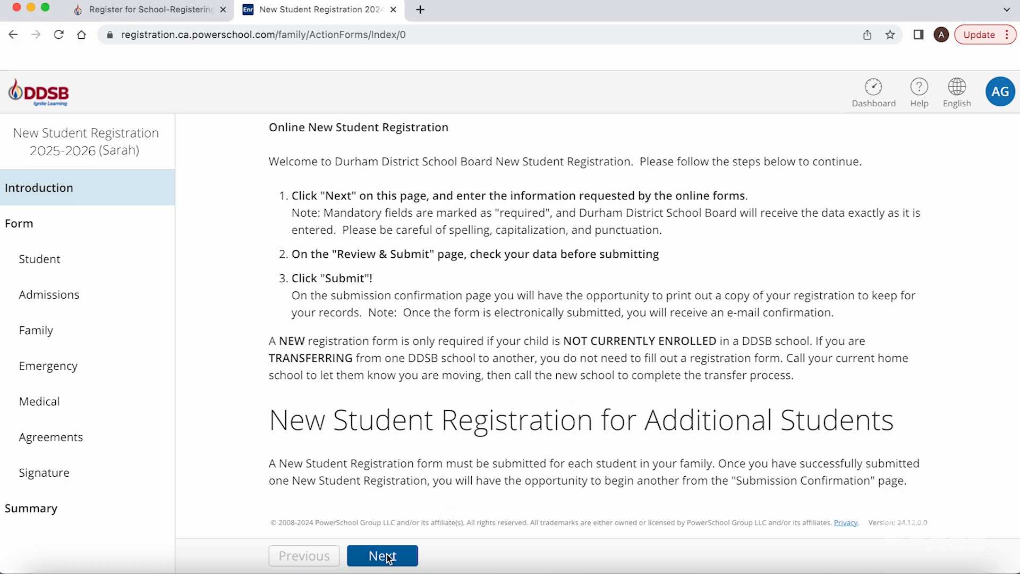
click(389, 557)
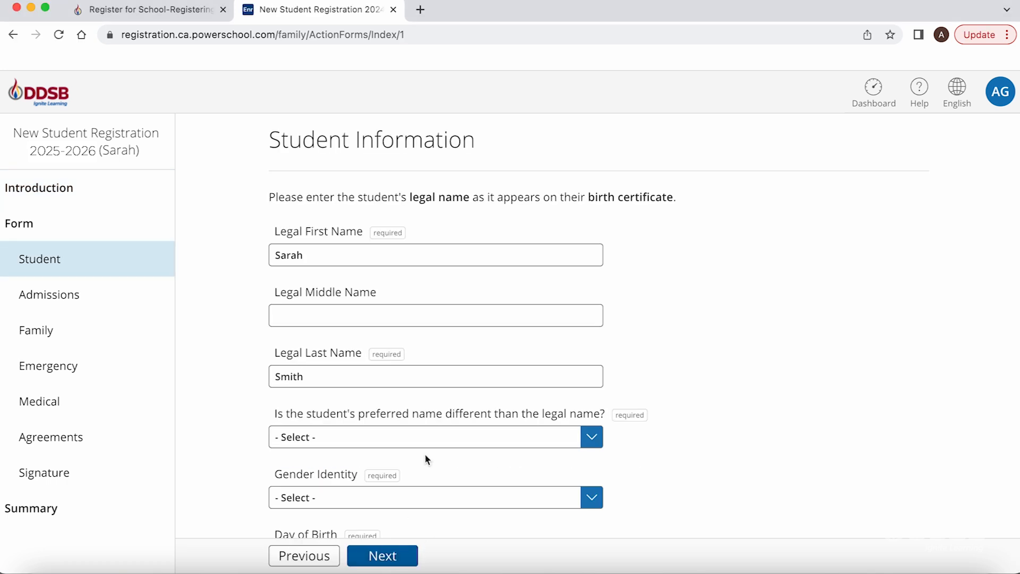
Answer No to a different preferred name and set Gender Identity to Female
scroll(662, 309, down, 3)
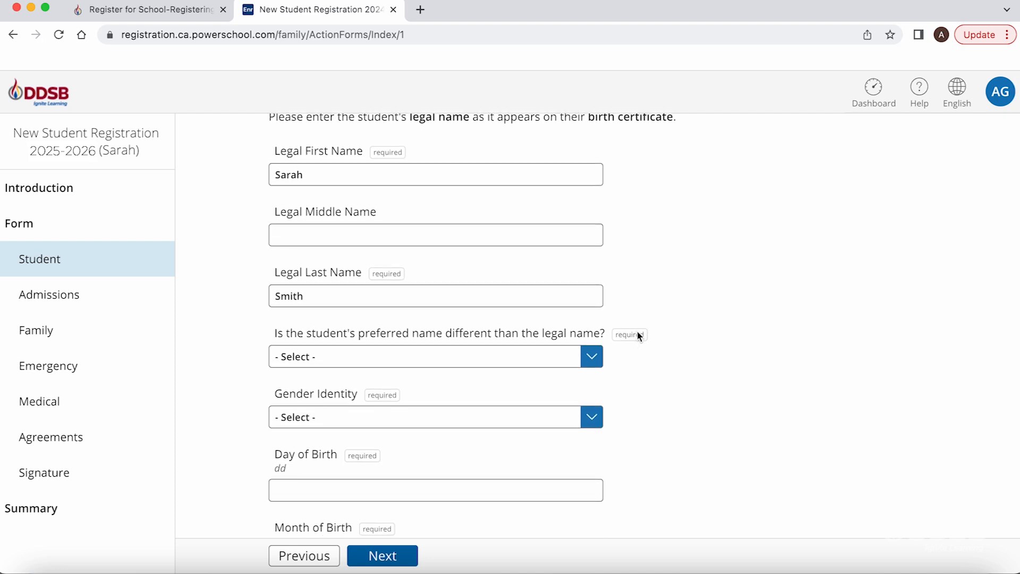
scroll(636, 330, down, 1)
click(591, 339)
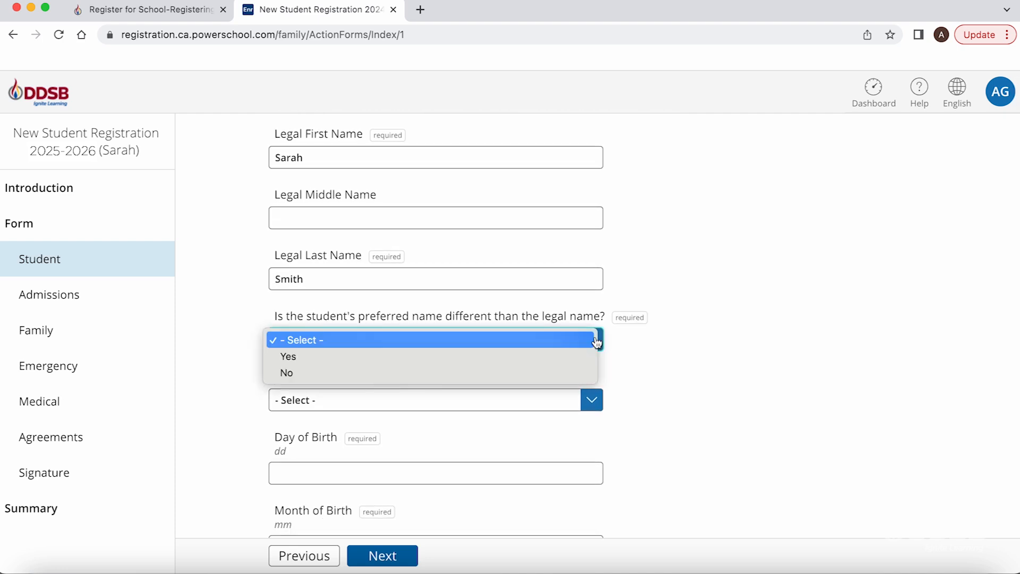
click(561, 373)
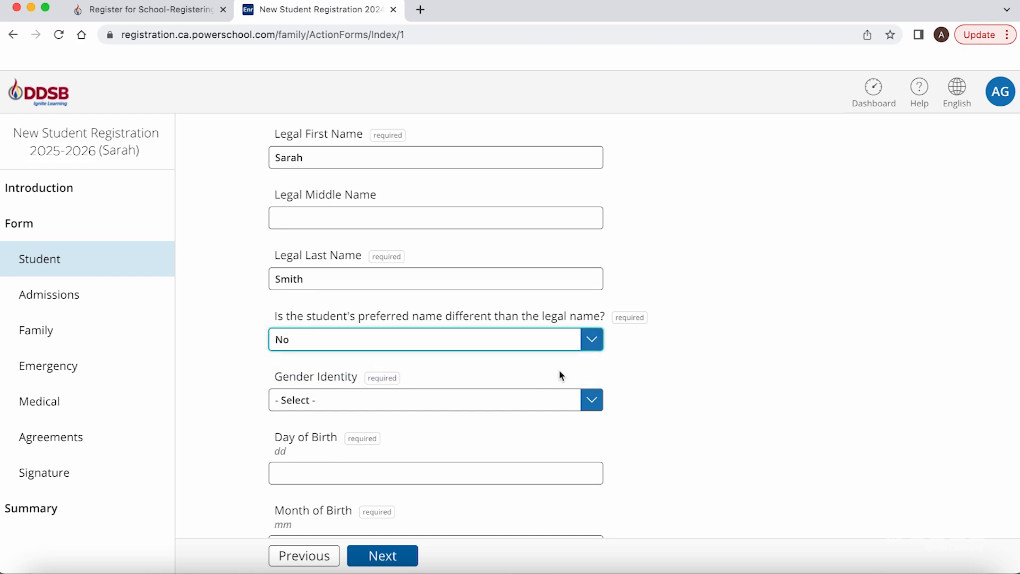
click(591, 400)
click(565, 416)
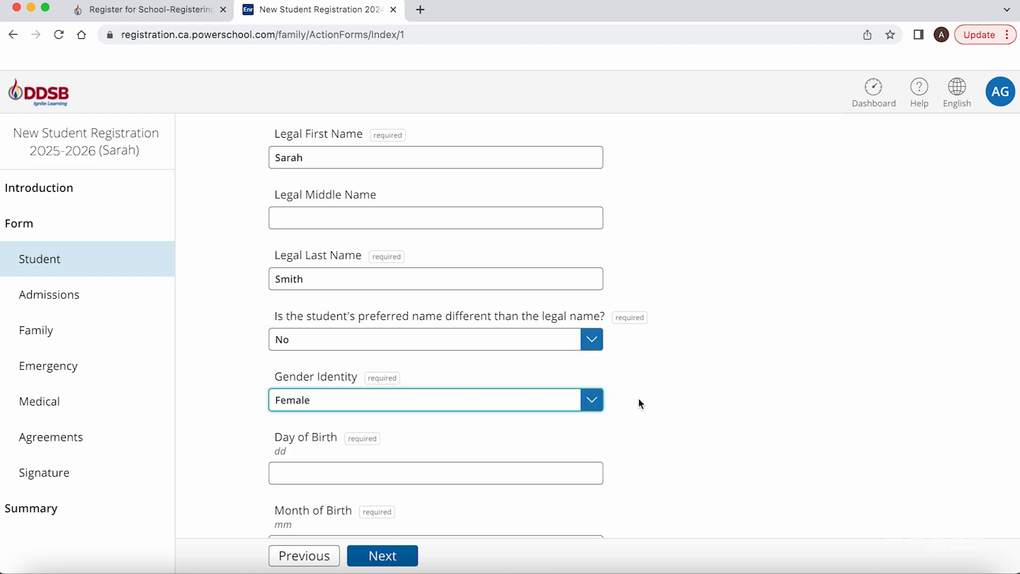
Enter the birth date 09/10/2021 in the day, month and year fields
scroll(638, 399, down, 3)
scroll(638, 400, down, 2)
click(558, 306)
text(09)
key(Tab)
text(1)
text(20)
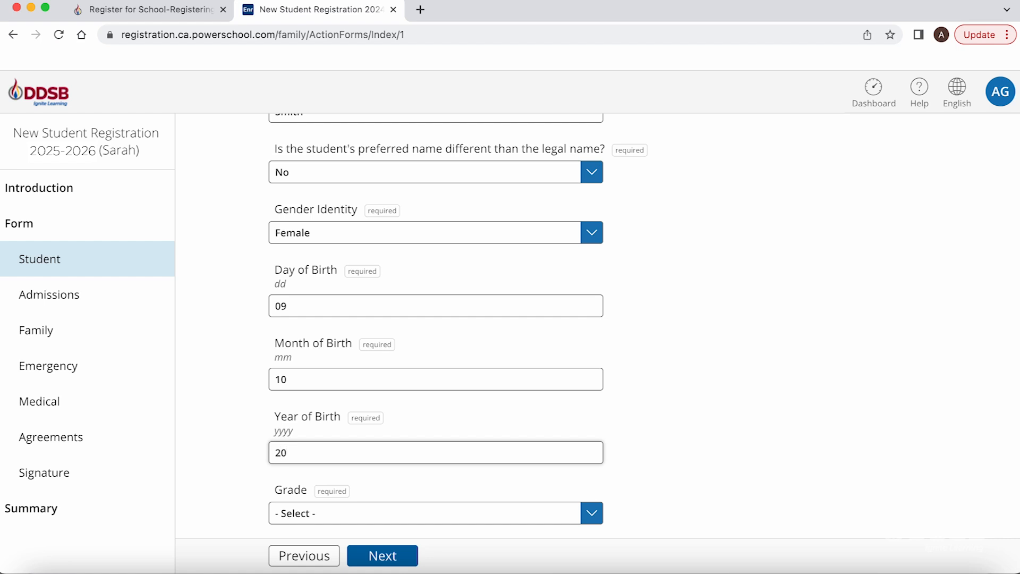
text(21)
Set the grade to Junior Kindergarten and the school to Applecroft P.S
click(590, 518)
click(576, 530)
scroll(725, 445, down, 3)
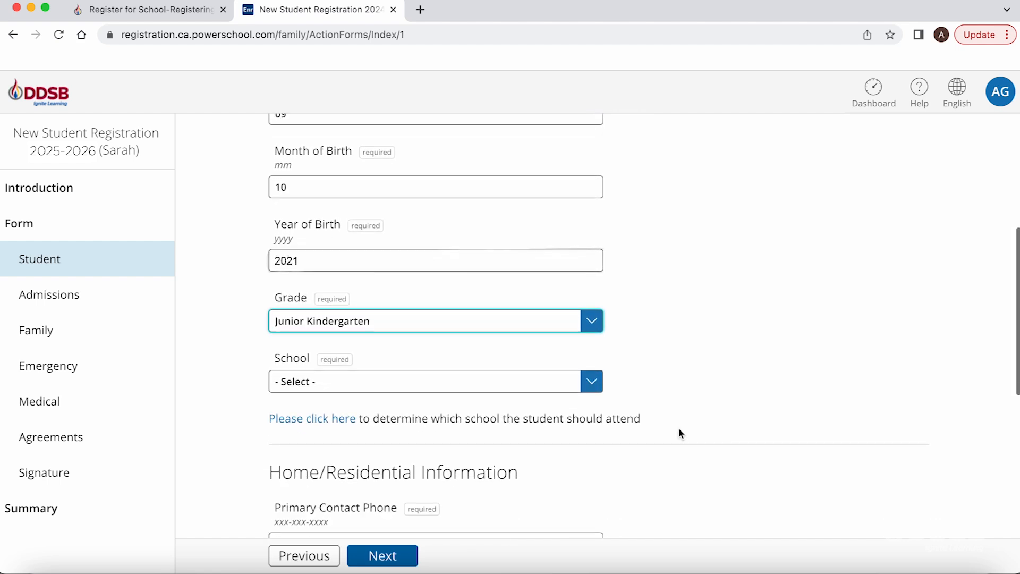
click(595, 387)
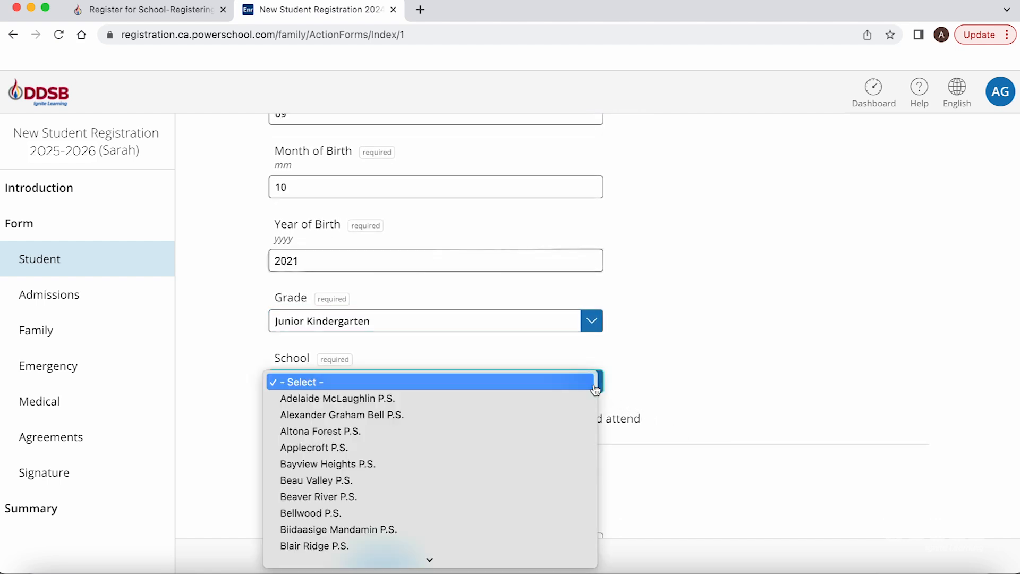
scroll(595, 391, down, 1)
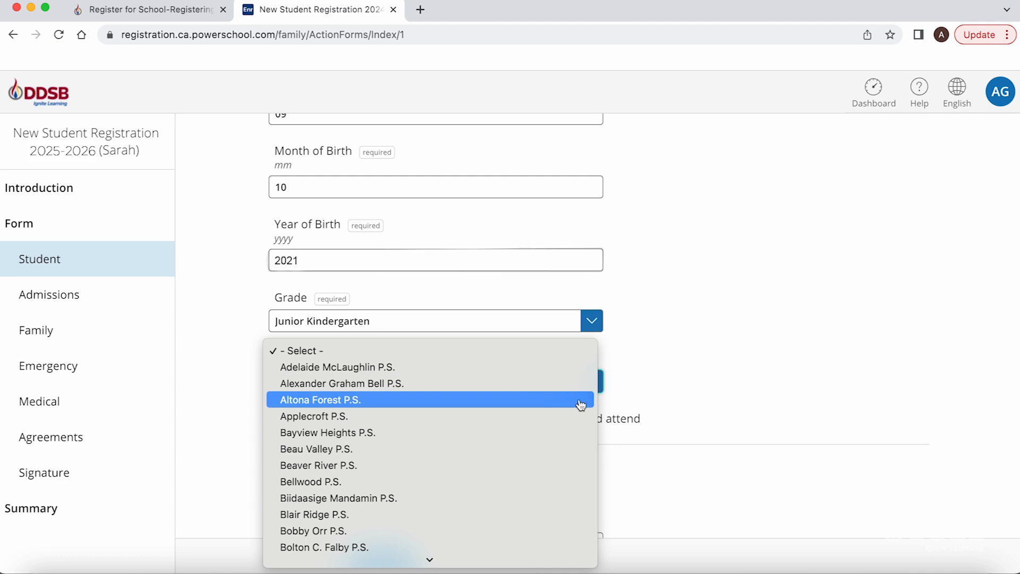
click(566, 421)
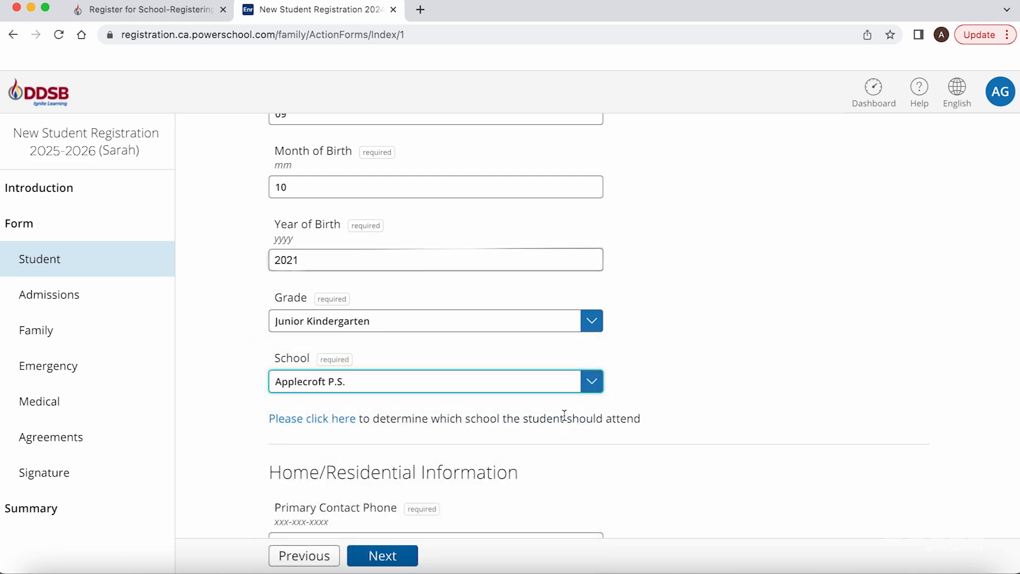
scroll(672, 390, down, 3)
Enter the primary contact phone number and mark it as not unlisted
scroll(672, 387, down, 3)
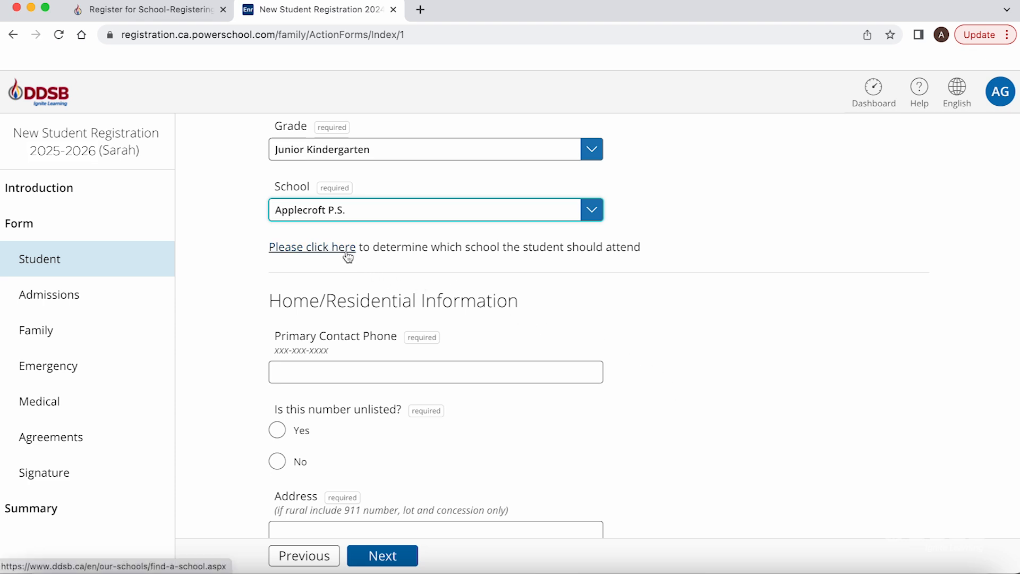
click(536, 369)
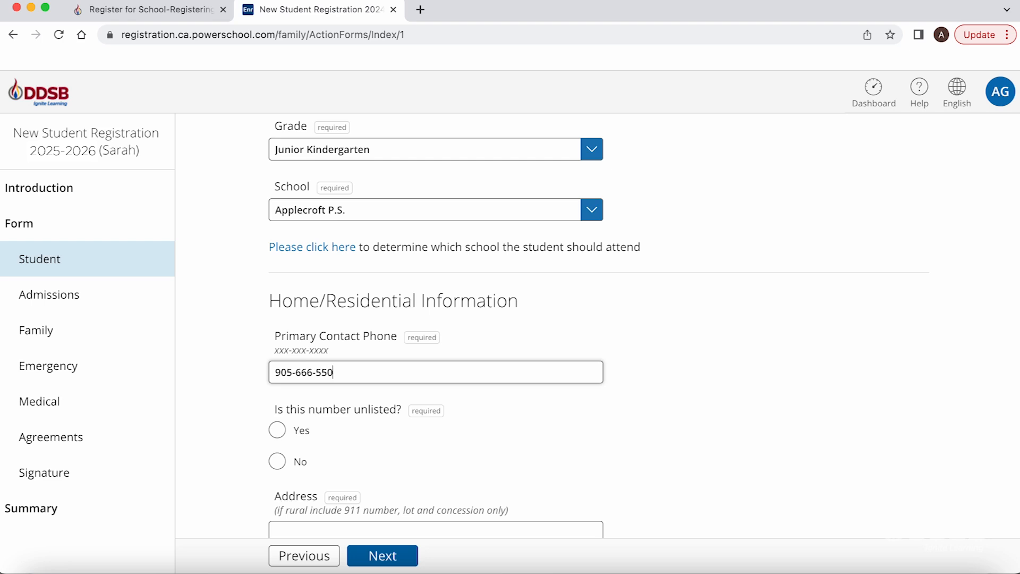
click(300, 462)
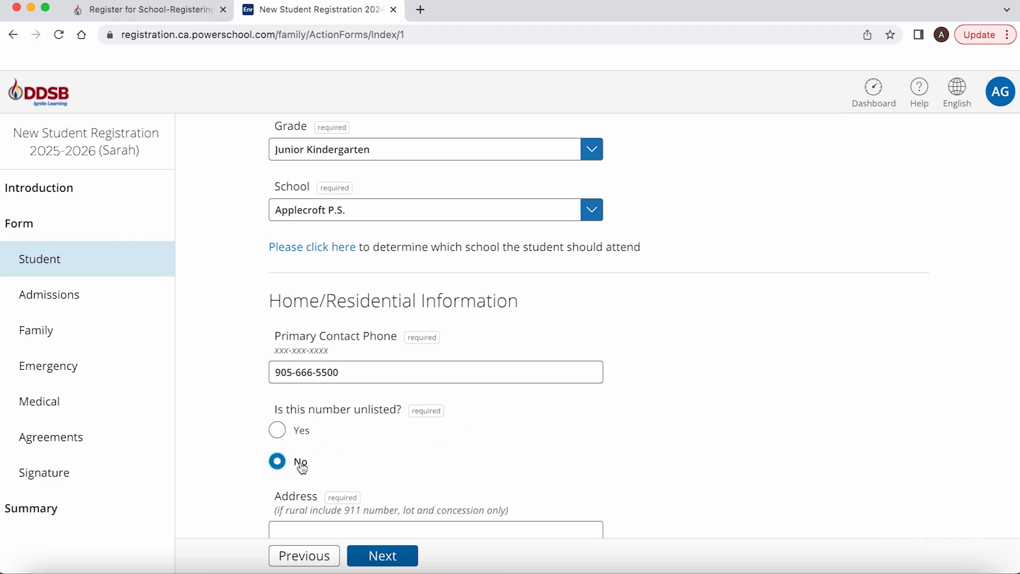
Enter the home street address and scroll to the end of the Student page
scroll(300, 462, down, 2)
click(300, 462)
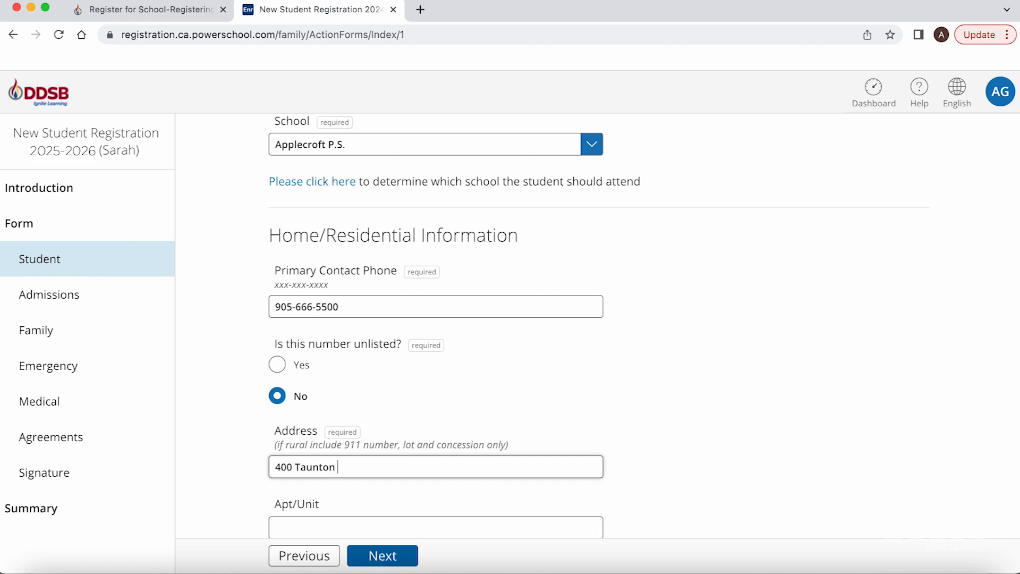
scroll(643, 325, down, 3)
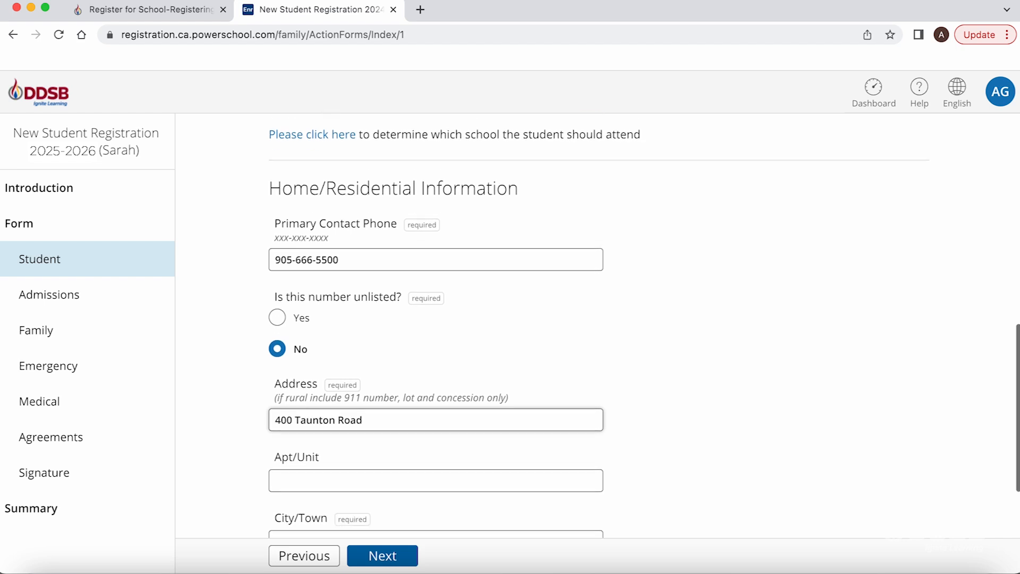
scroll(642, 326, down, 2)
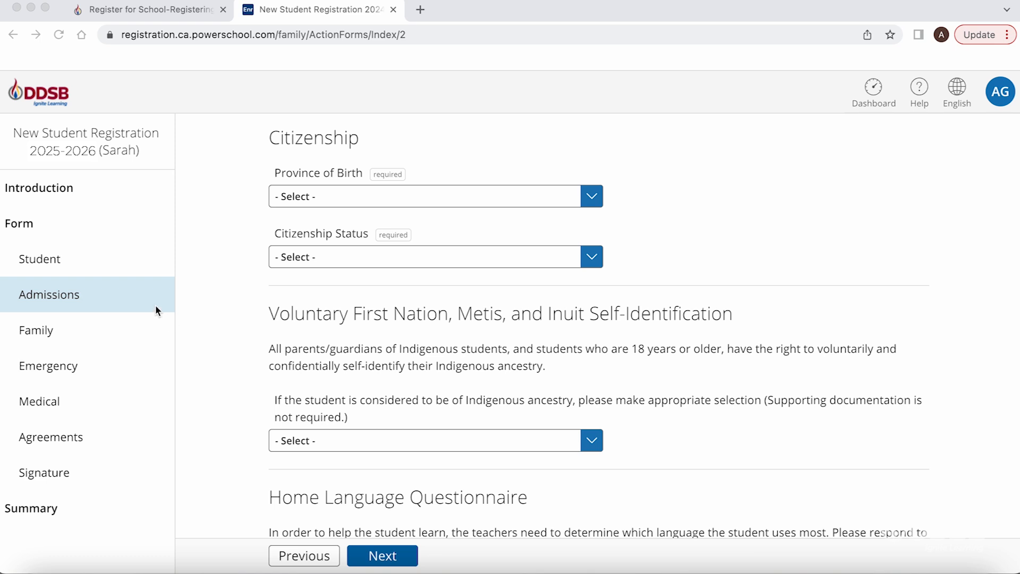
Set Province of Birth to Ontario and citizenship status to Canadian Citizen
click(155, 305)
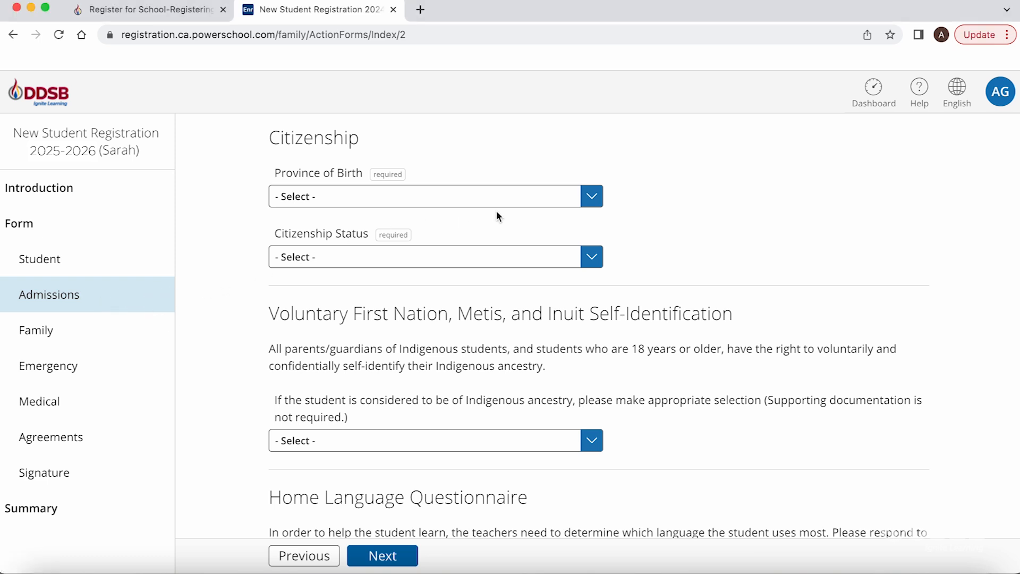
click(591, 206)
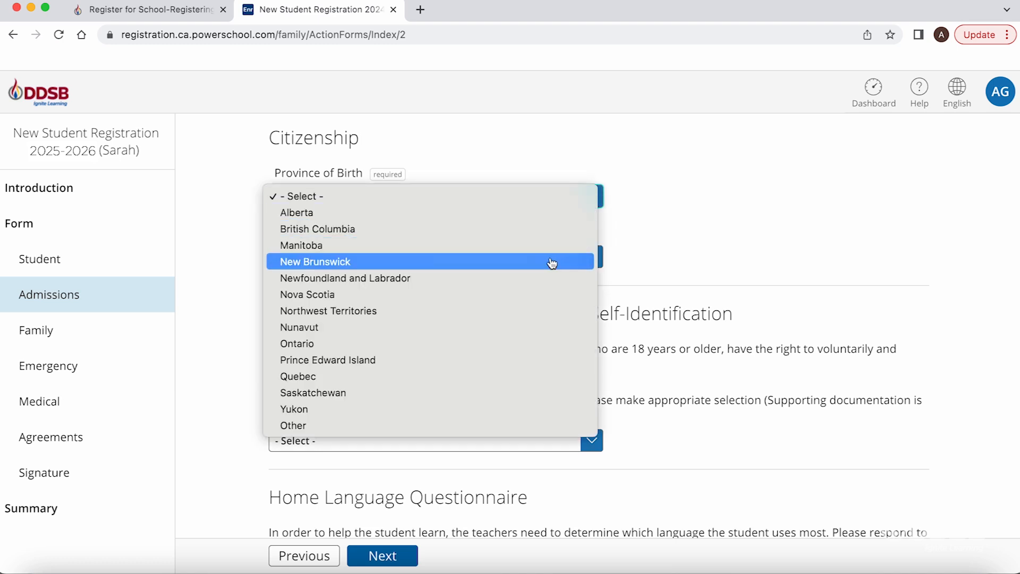
click(533, 344)
click(587, 270)
click(571, 280)
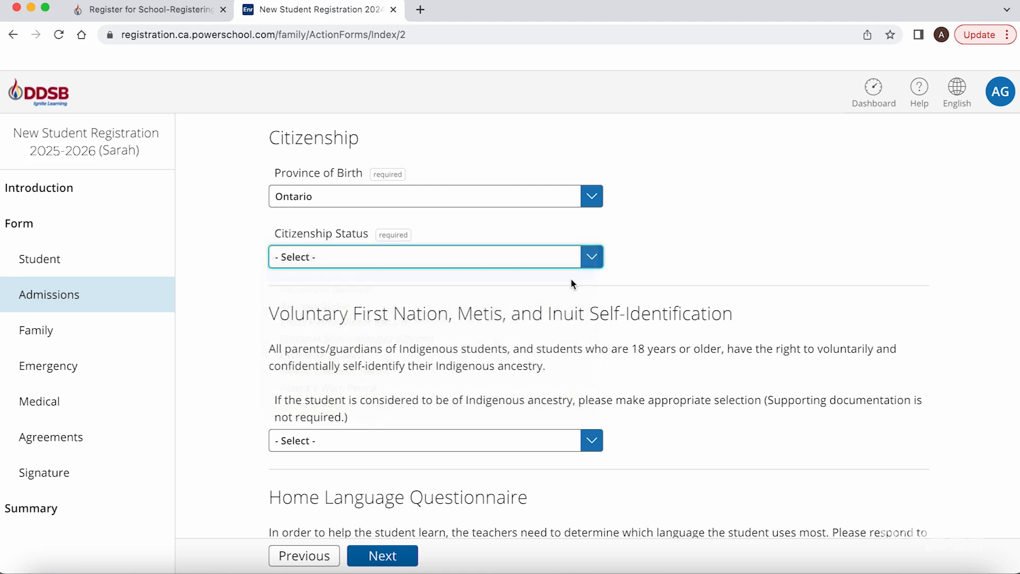
Review the remaining Admissions answers and continue to the Family page
scroll(712, 303, down, 3)
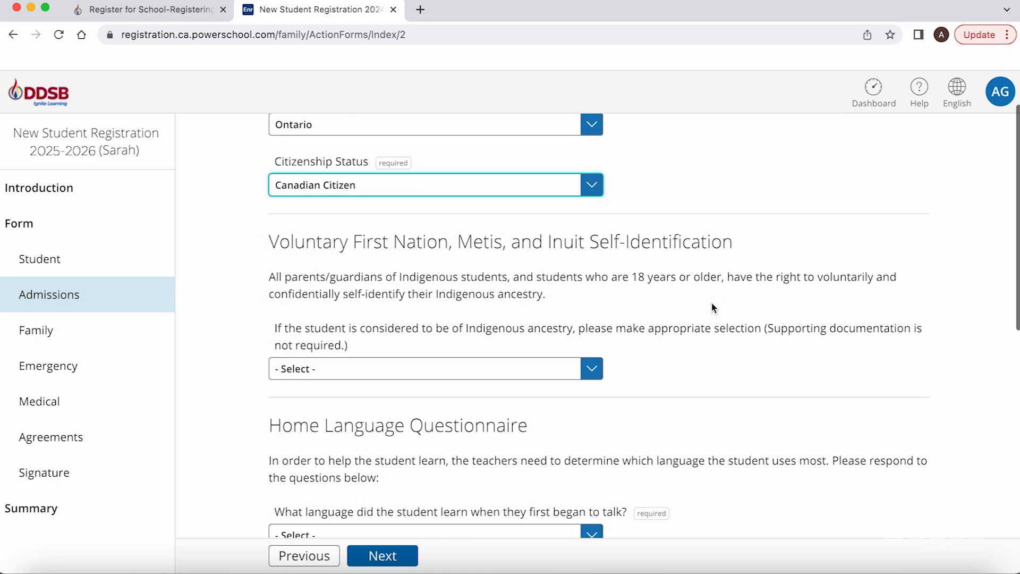
scroll(712, 307, down, 3)
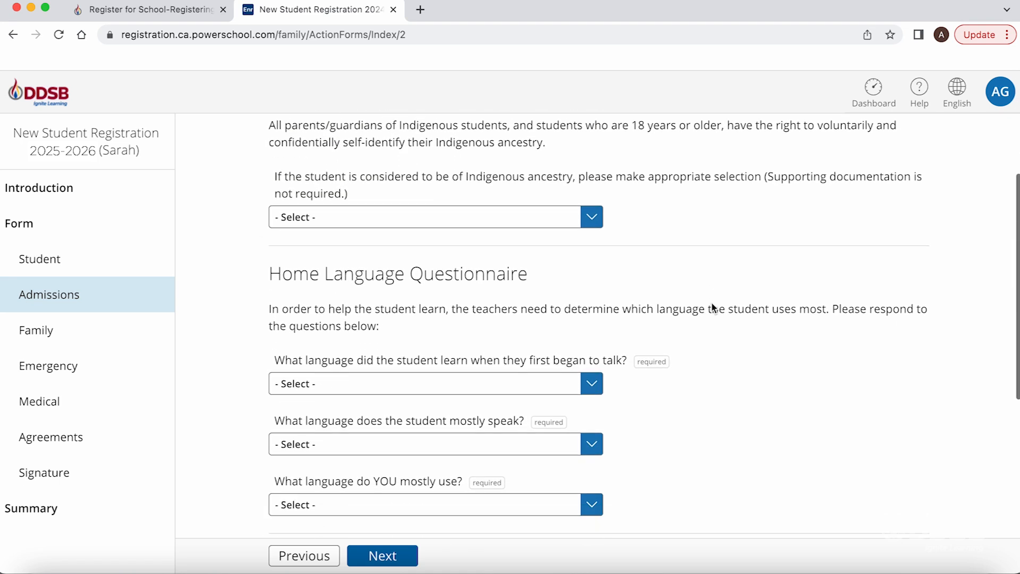
scroll(714, 308, down, 3)
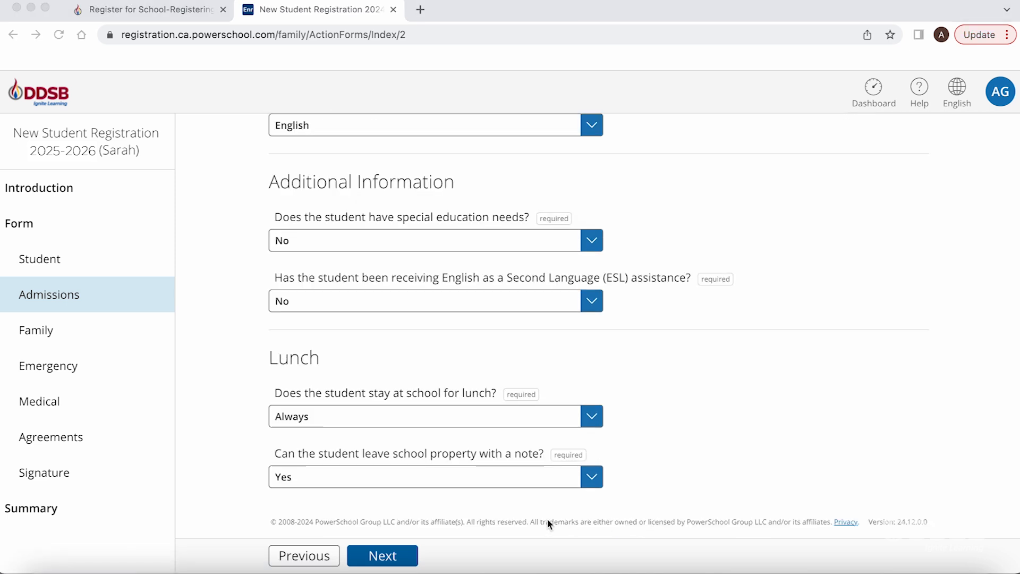
click(391, 556)
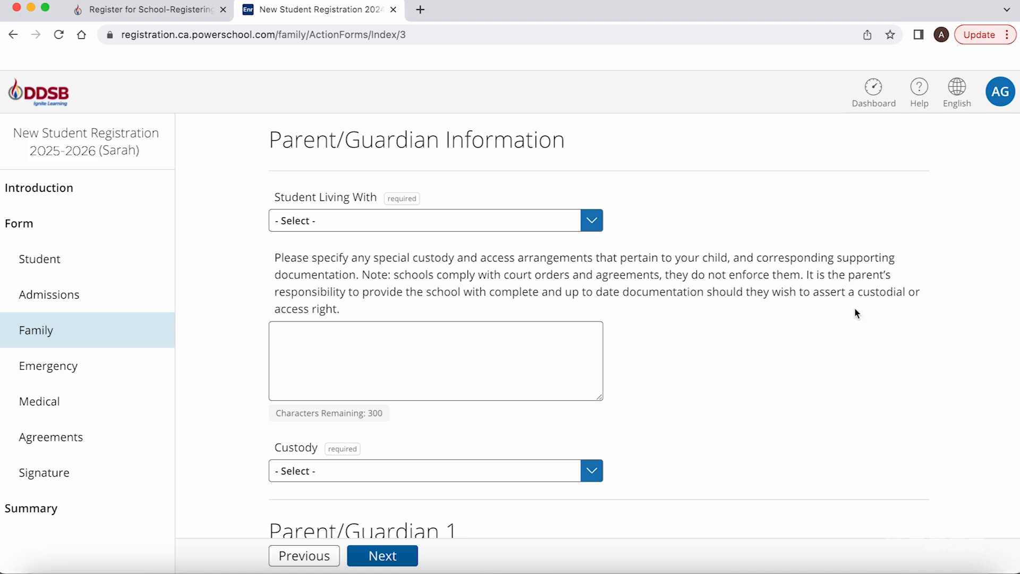
Scroll past the Parent/Guardian 1 and 2 sections and continue to the Emergency Contact page
scroll(934, 263, down, 3)
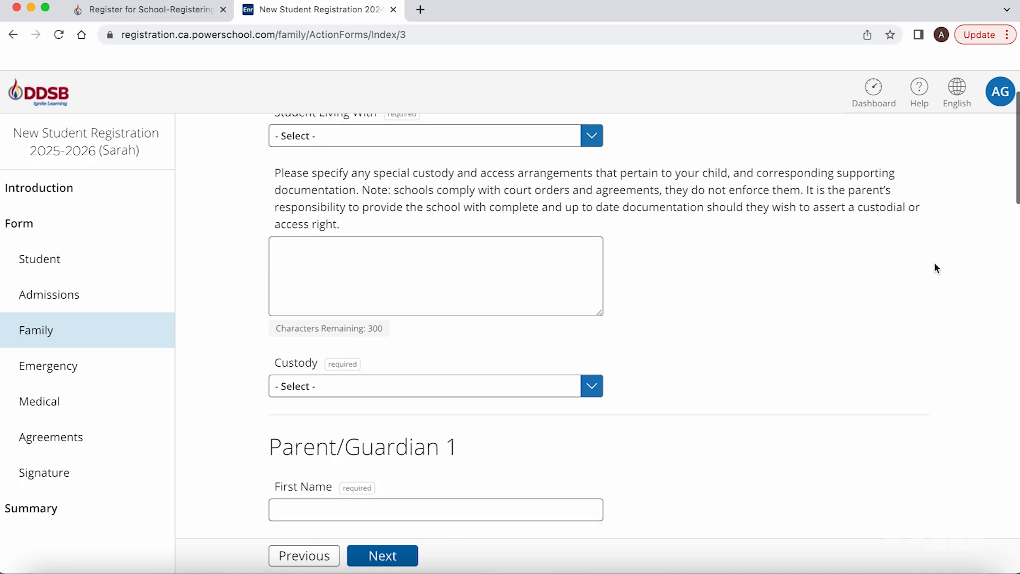
scroll(936, 267, down, 3)
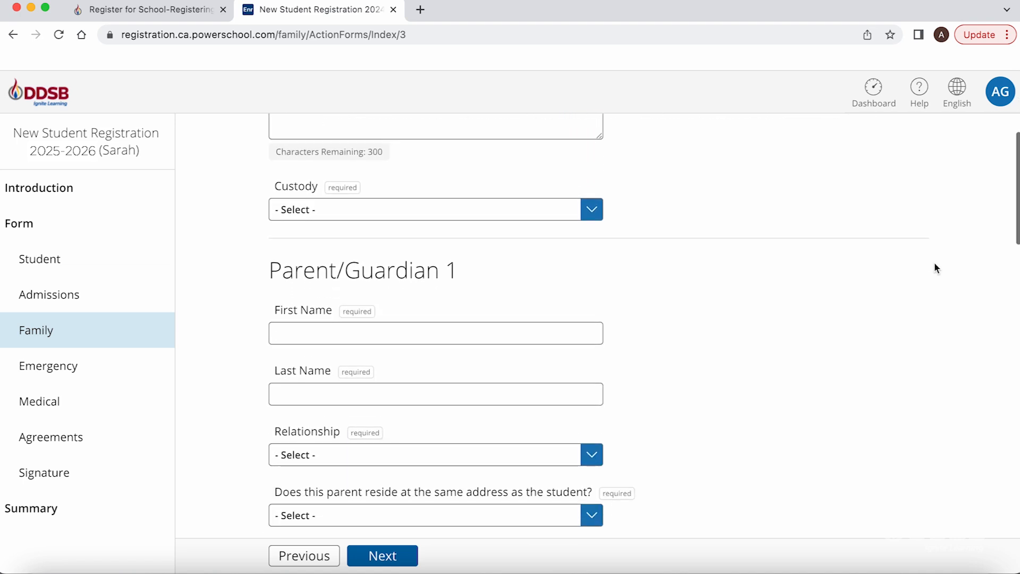
scroll(936, 268, down, 3)
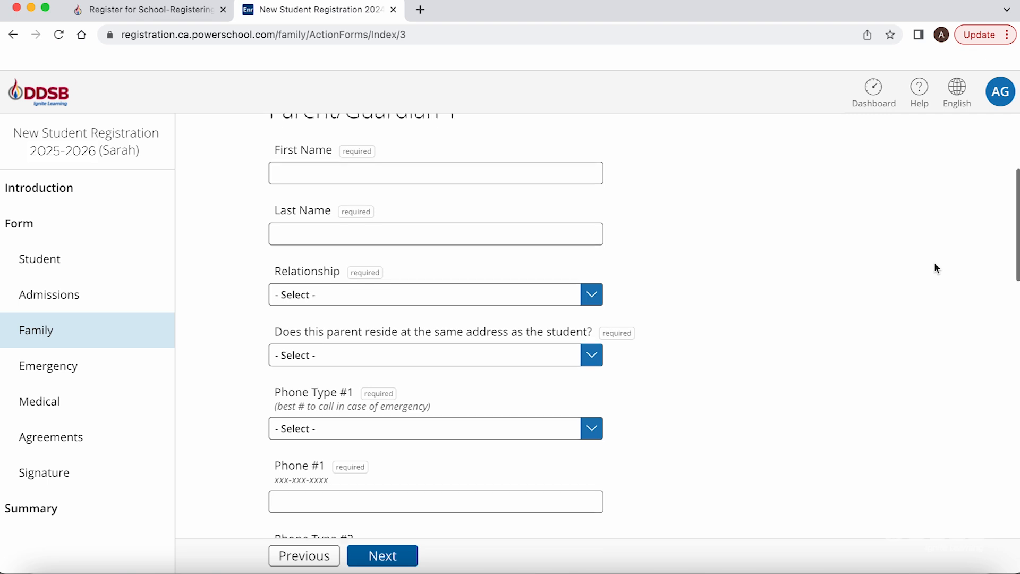
scroll(936, 268, down, 4)
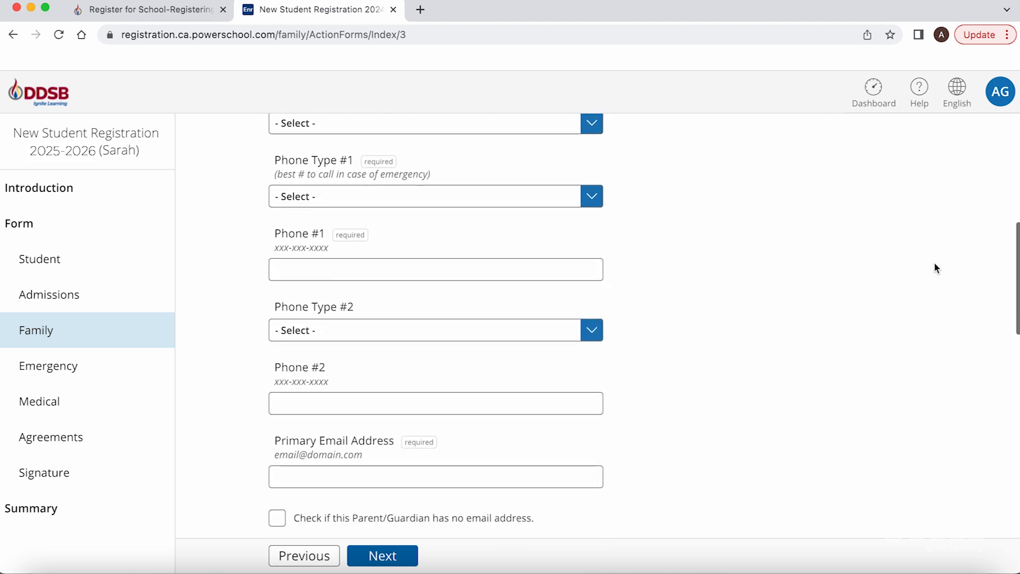
scroll(936, 267, down, 3)
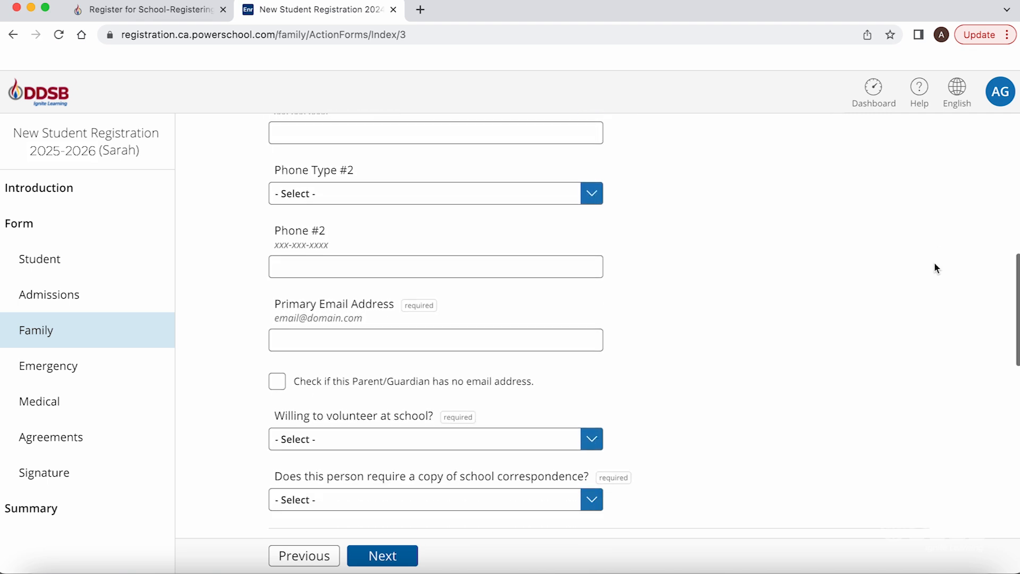
scroll(935, 267, down, 5)
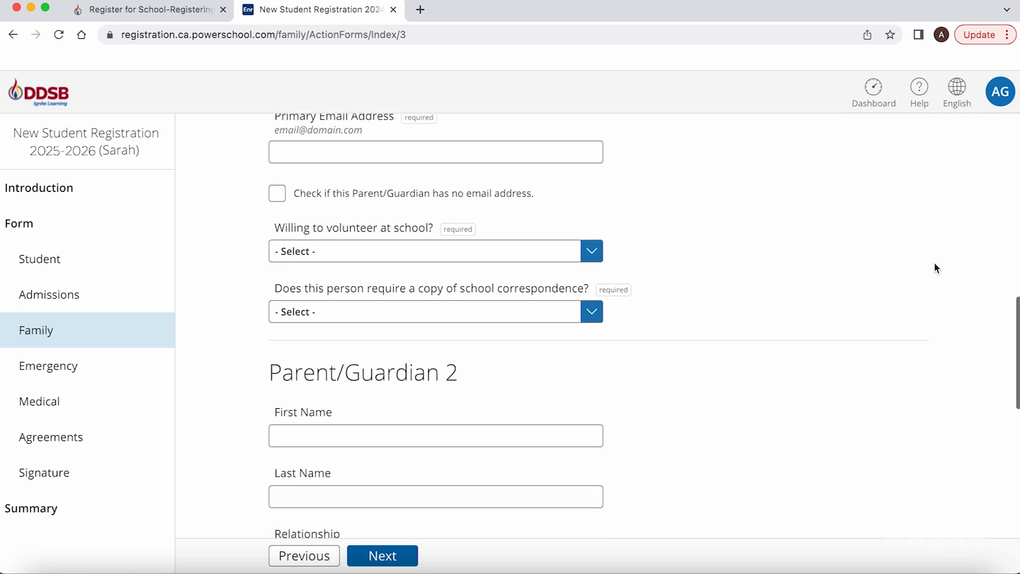
scroll(936, 267, down, 7)
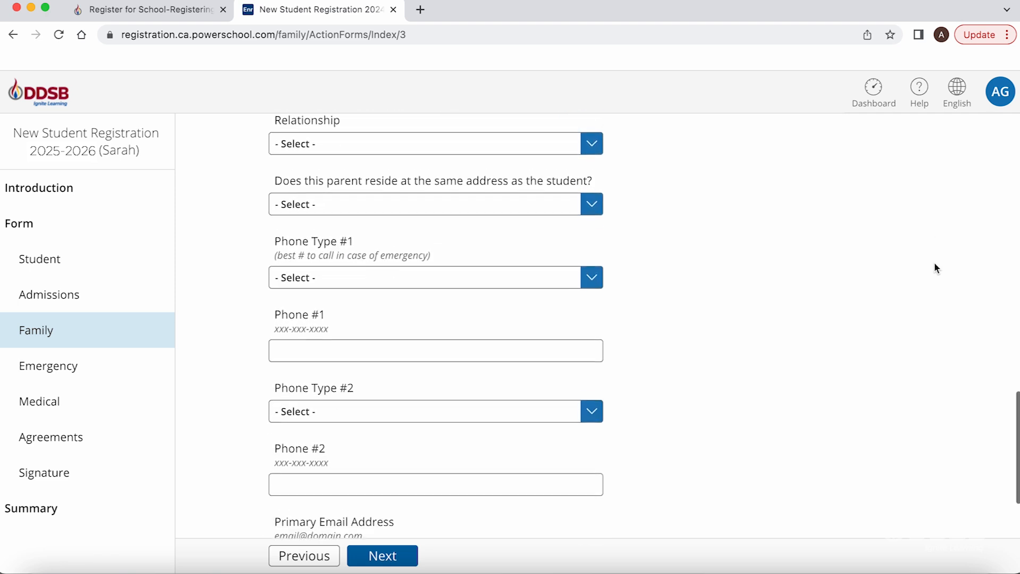
scroll(936, 268, down, 4)
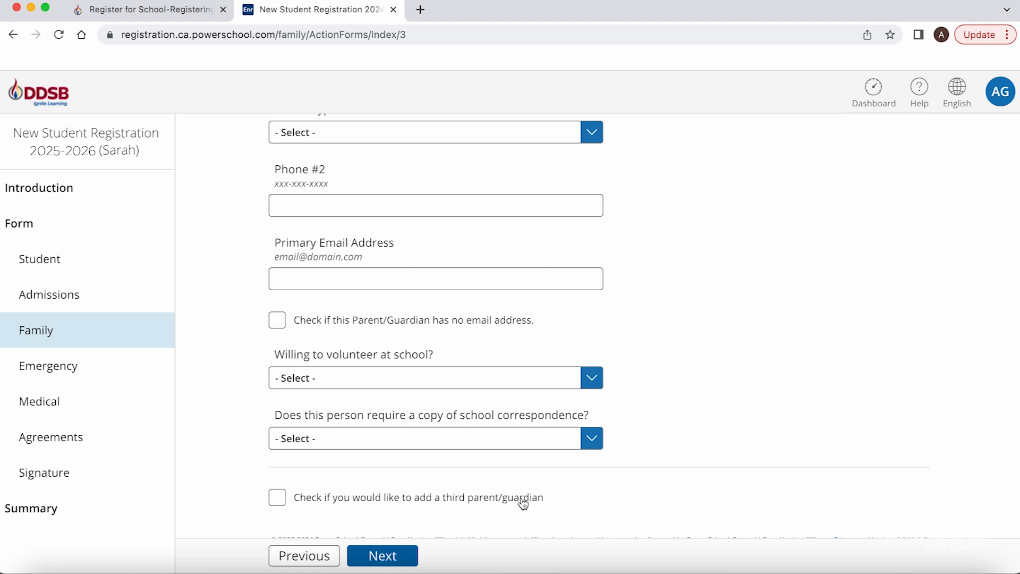
click(408, 556)
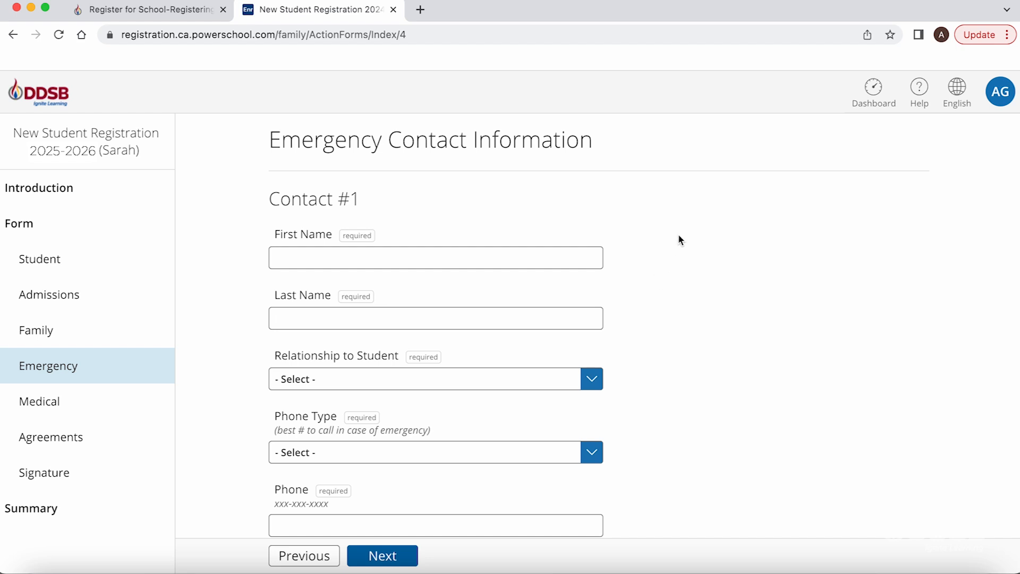
Give Emergency Contact #1 permission to pick up the student
scroll(726, 235, down, 3)
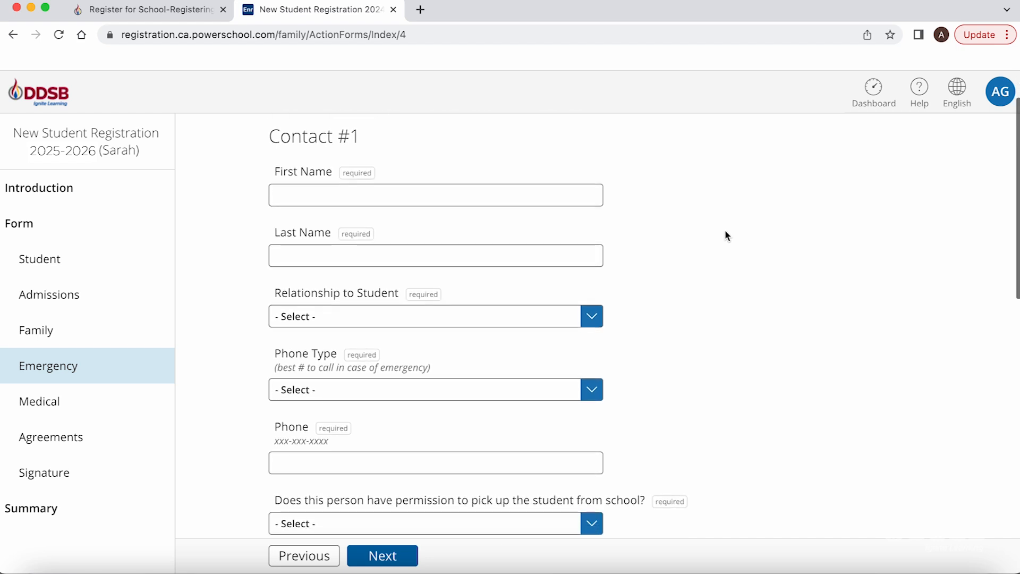
scroll(726, 234, down, 3)
scroll(727, 235, down, 5)
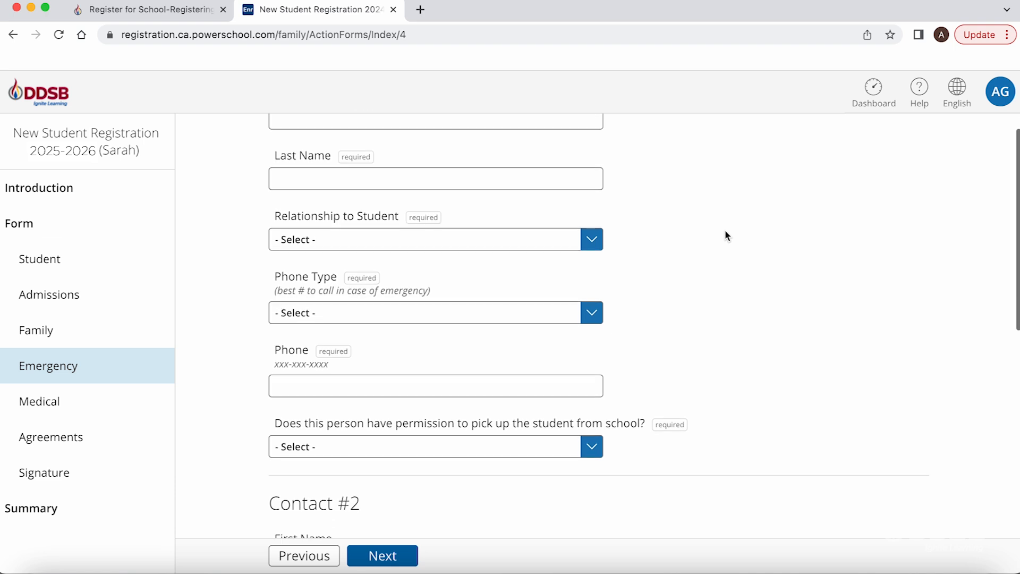
scroll(726, 234, down, 4)
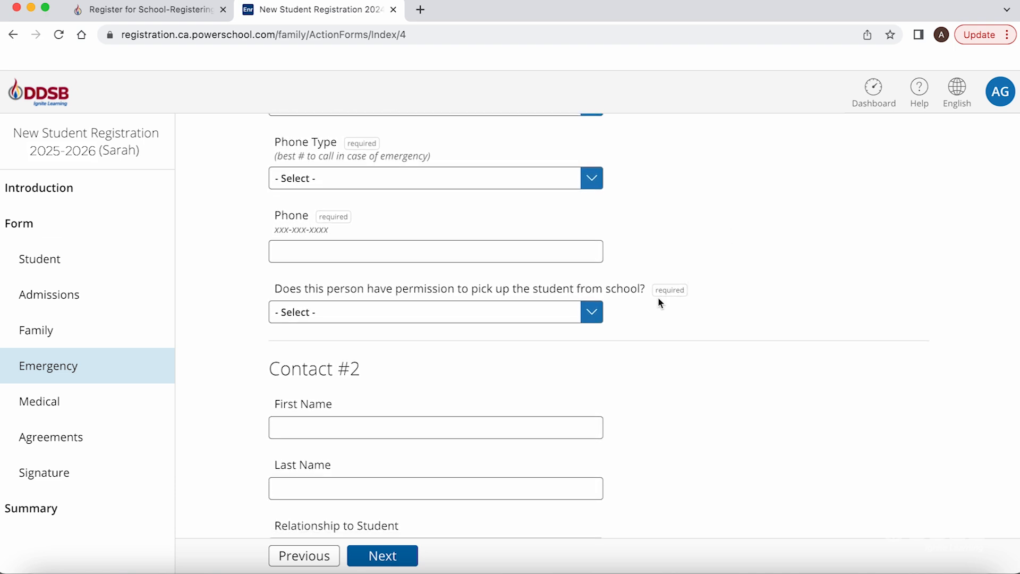
click(592, 312)
click(578, 328)
Add a third emergency contact section and move on to the Medical page
scroll(702, 333, down, 5)
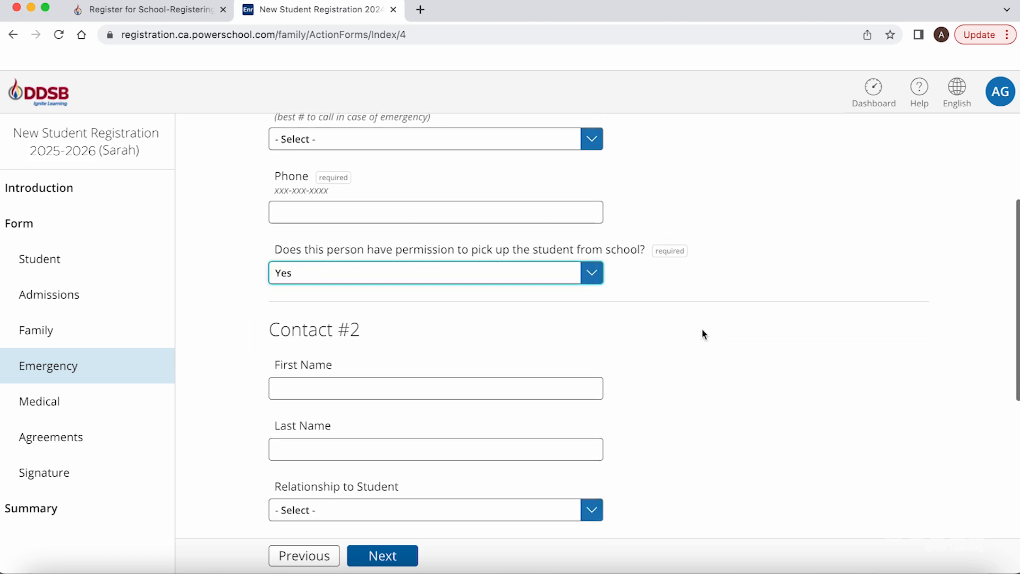
scroll(702, 333, down, 8)
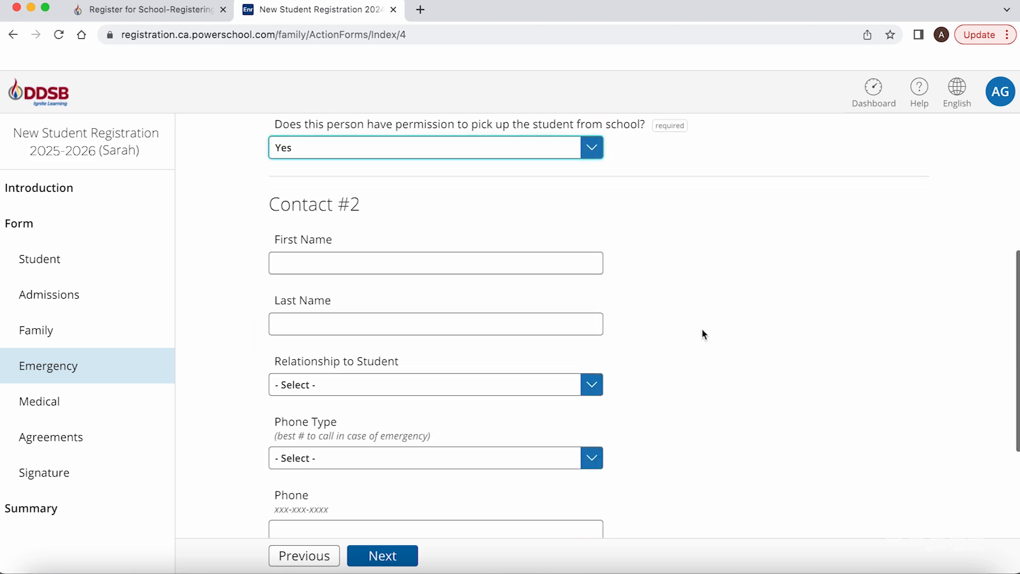
scroll(703, 333, down, 6)
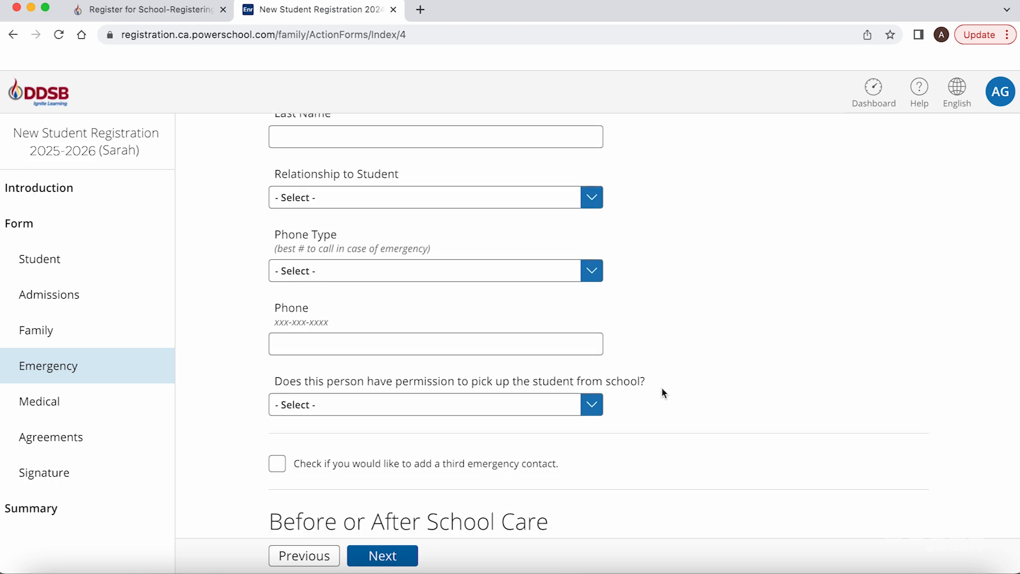
click(422, 470)
scroll(633, 467, down, 5)
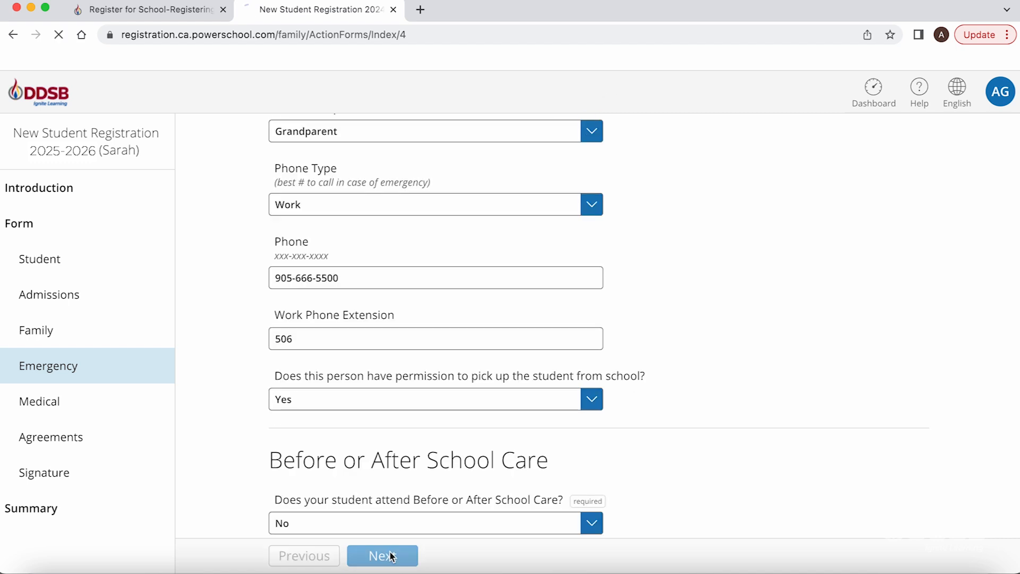
click(390, 555)
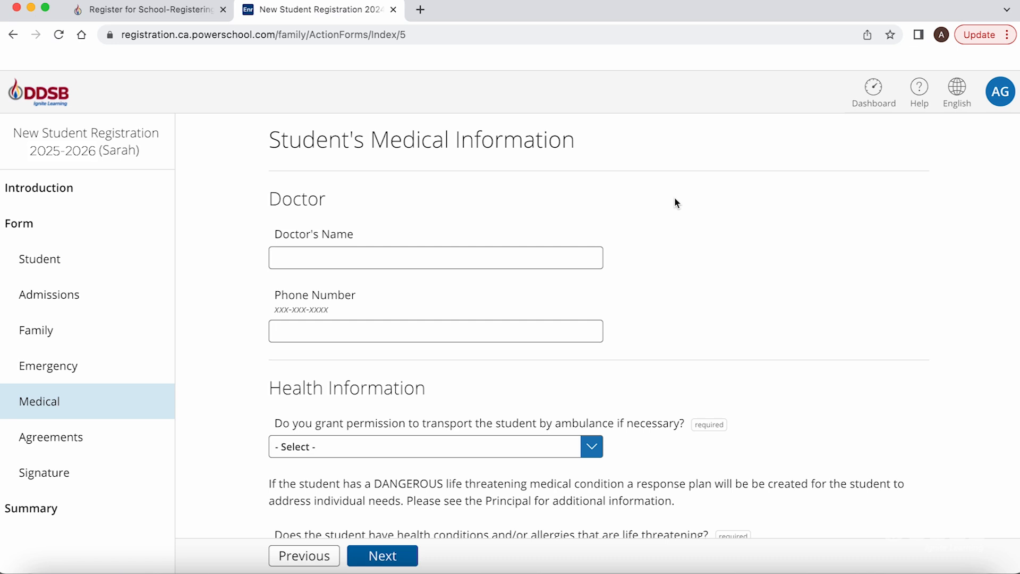
Scroll down to the Potassium Iodide Pill questions and open the KI pill permission choices
scroll(686, 205, down, 3)
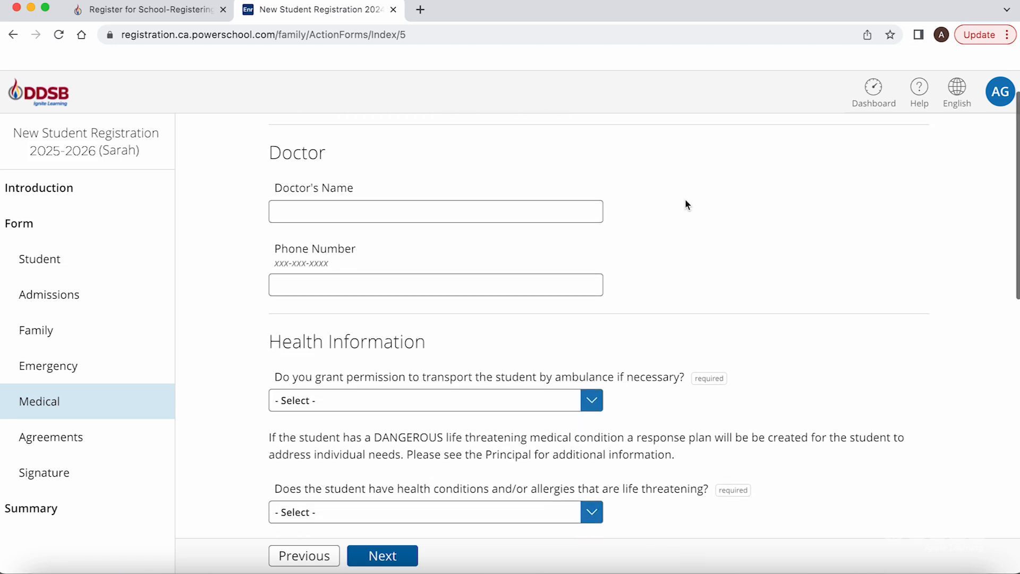
scroll(685, 205, down, 2)
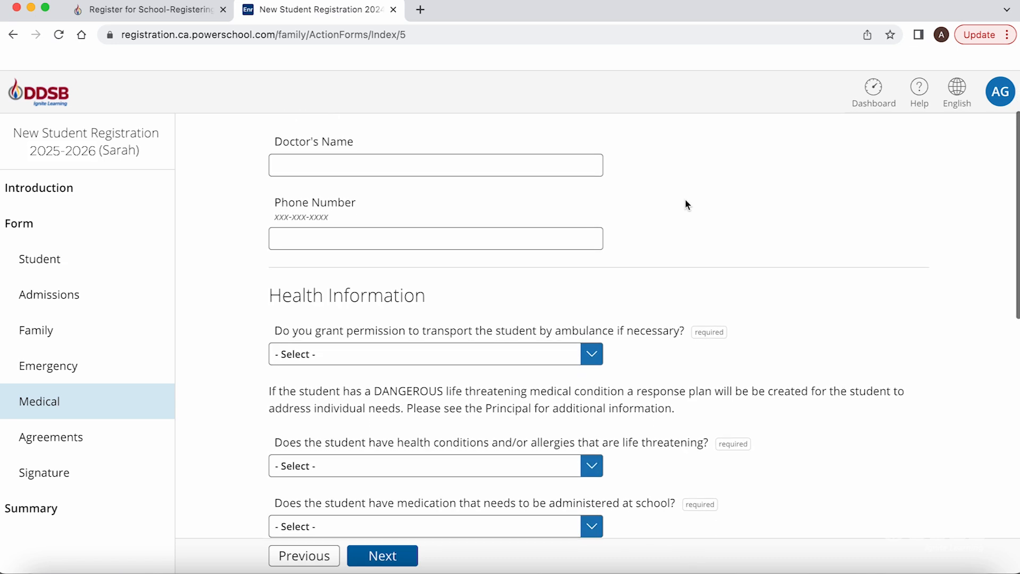
scroll(686, 205, down, 4)
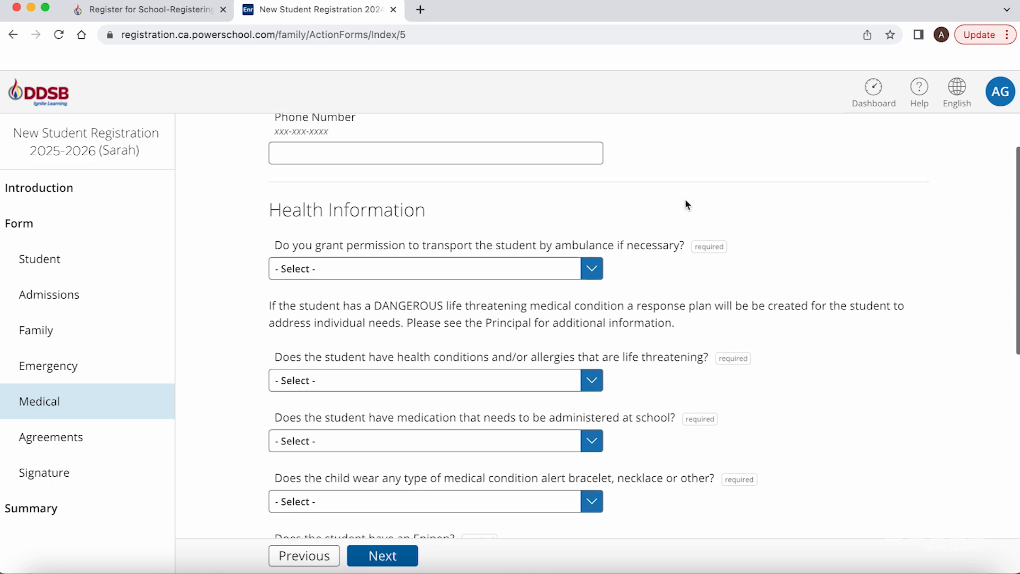
scroll(685, 205, down, 1)
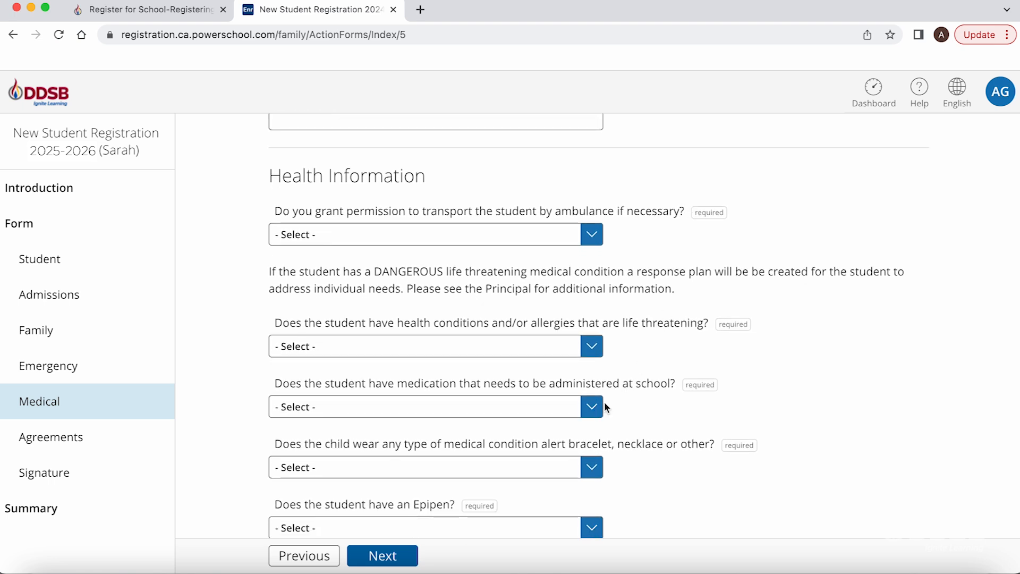
scroll(639, 399, down, 3)
scroll(638, 398, down, 2)
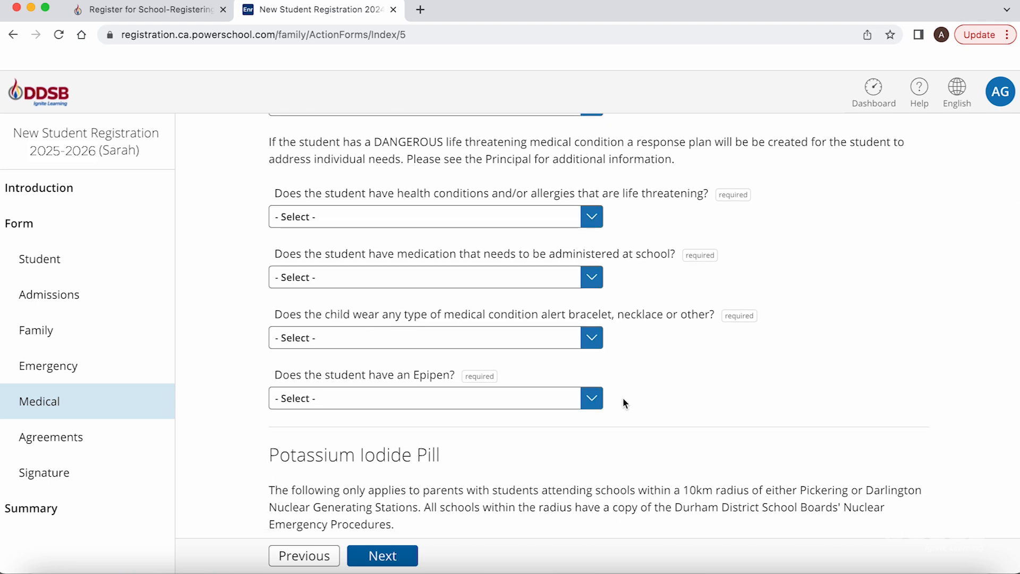
scroll(623, 402, down, 4)
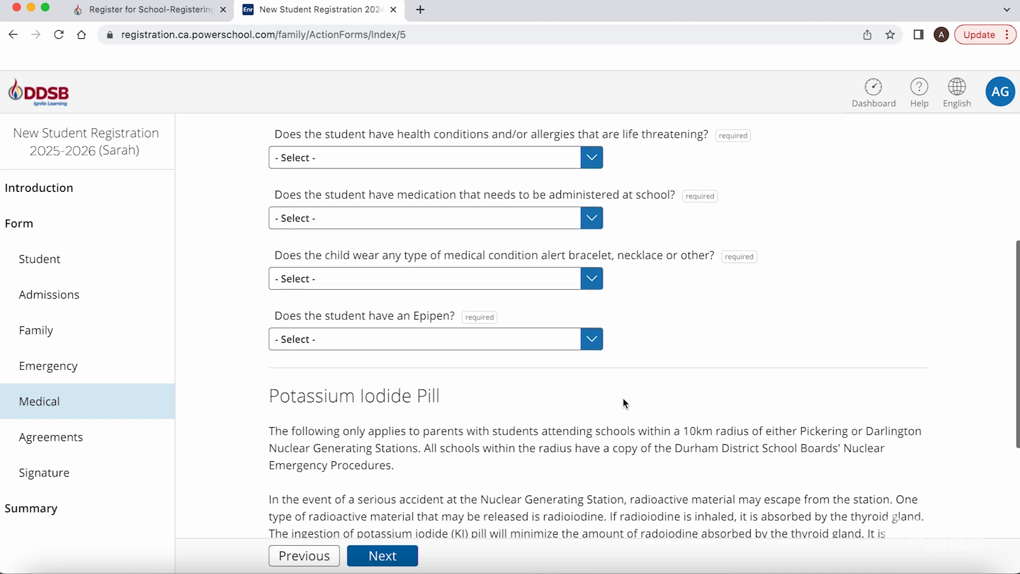
scroll(624, 403, down, 5)
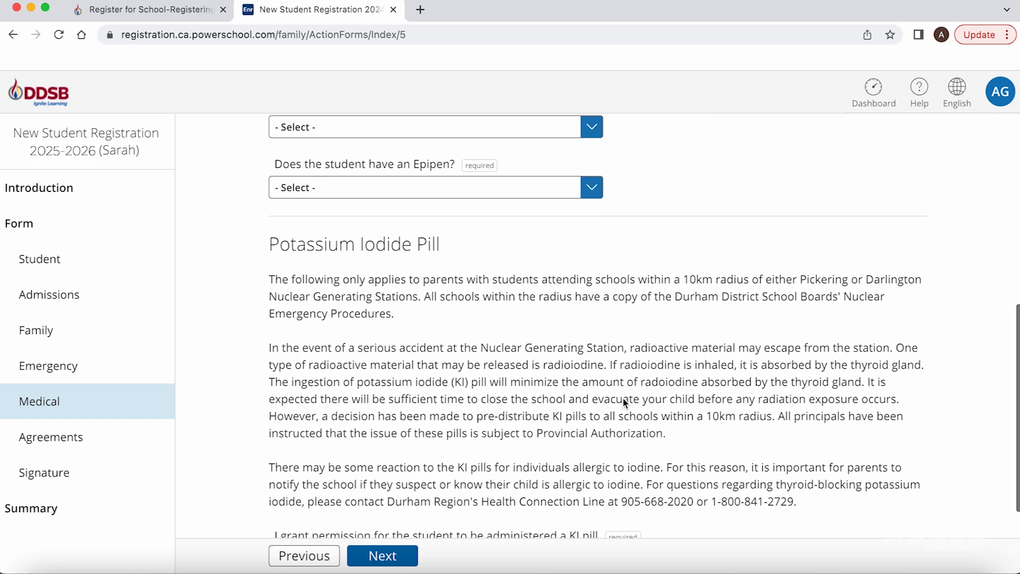
scroll(624, 402, down, 1)
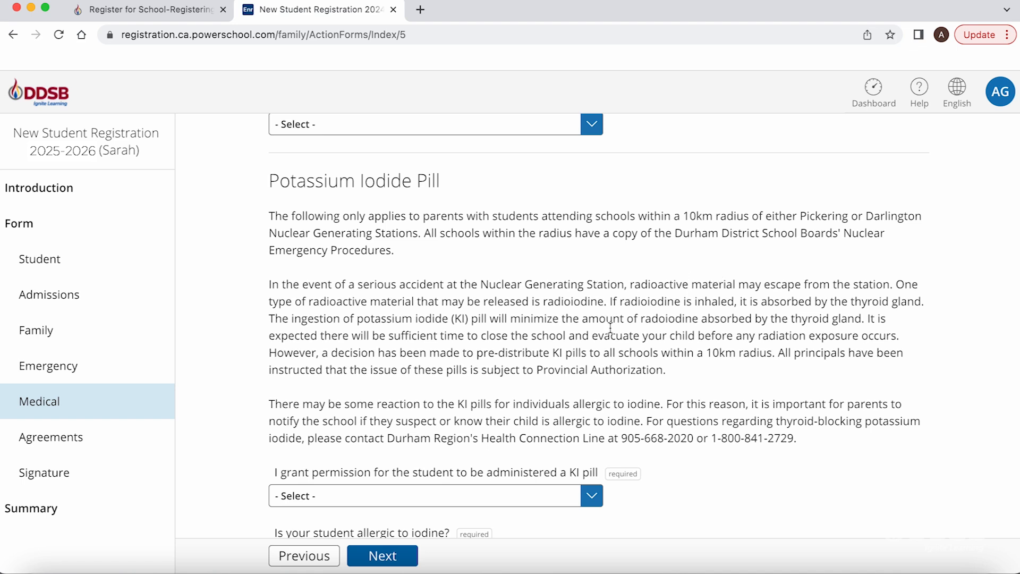
scroll(609, 328, down, 3)
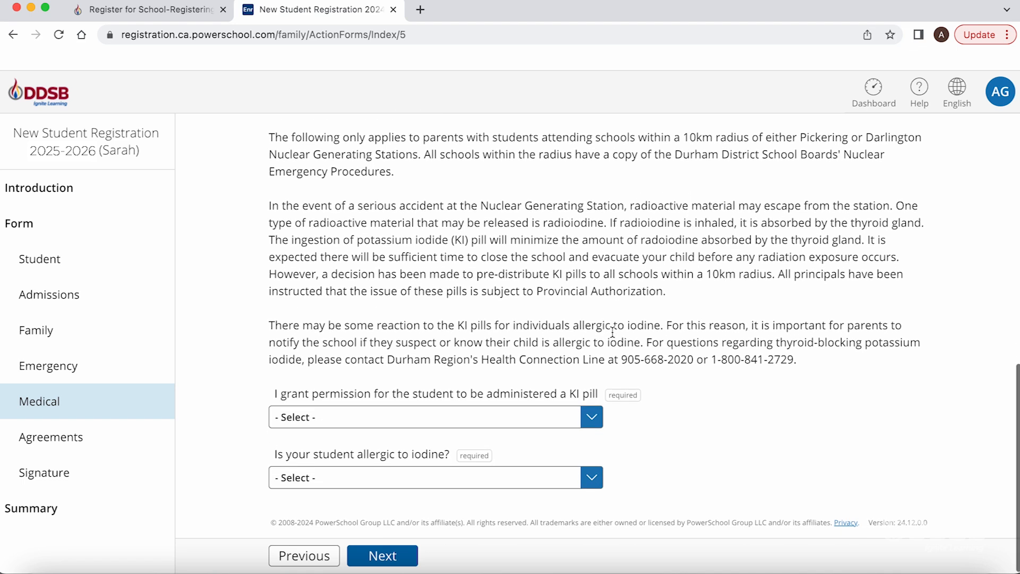
click(599, 416)
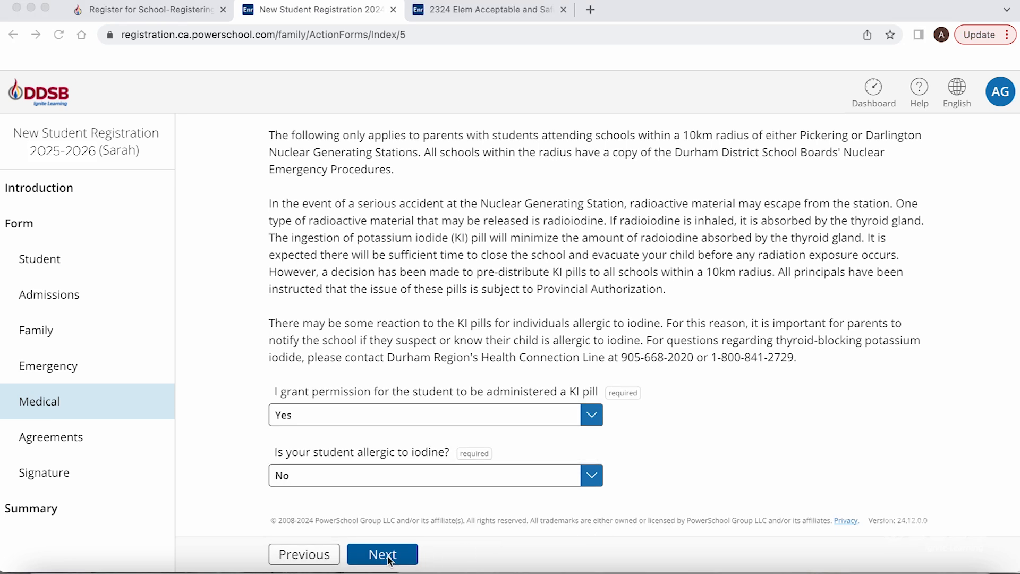
Open Agreements and view the neighbourhood excursion and news email consent options without changing them
click(383, 554)
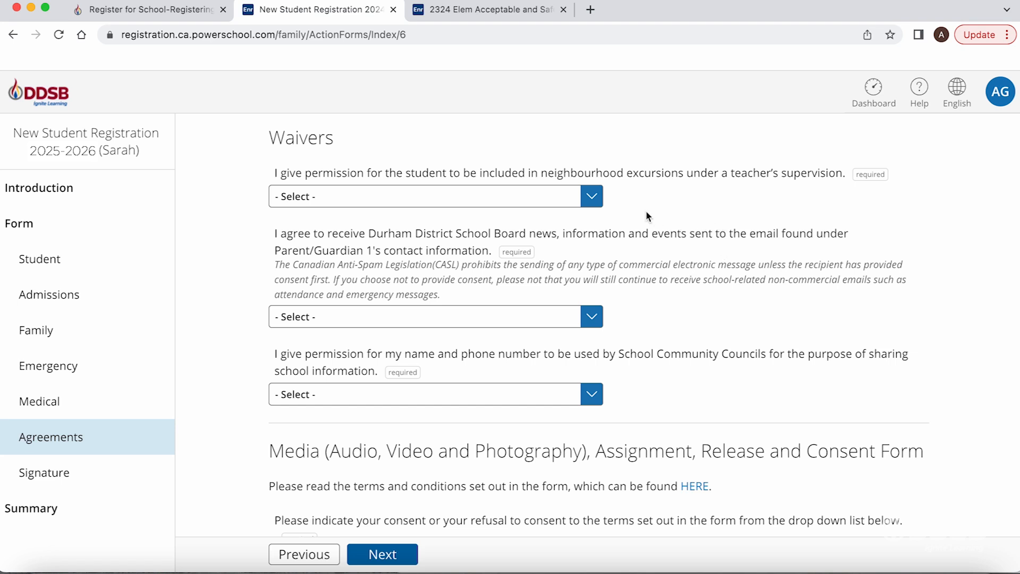
click(597, 201)
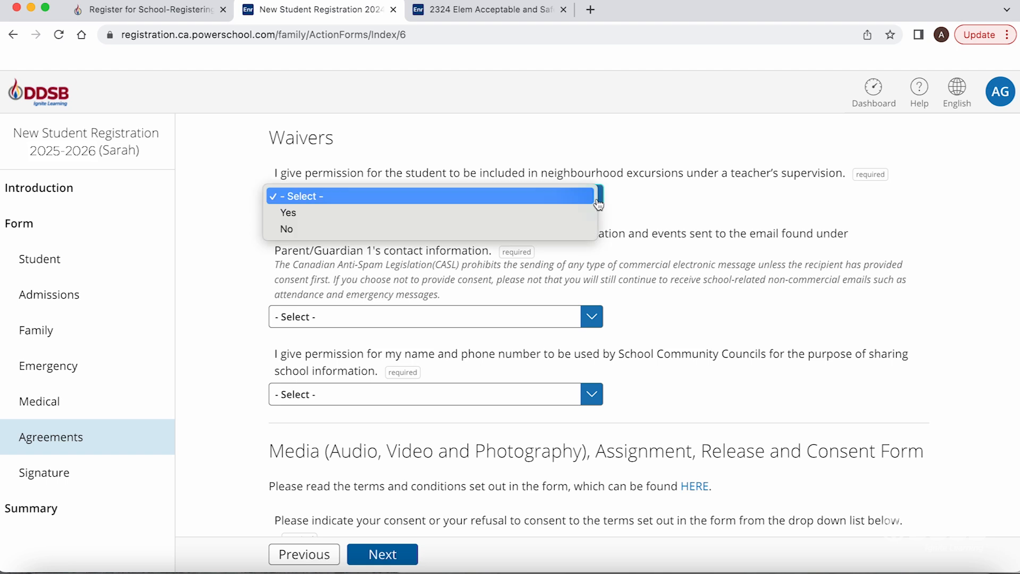
click(624, 207)
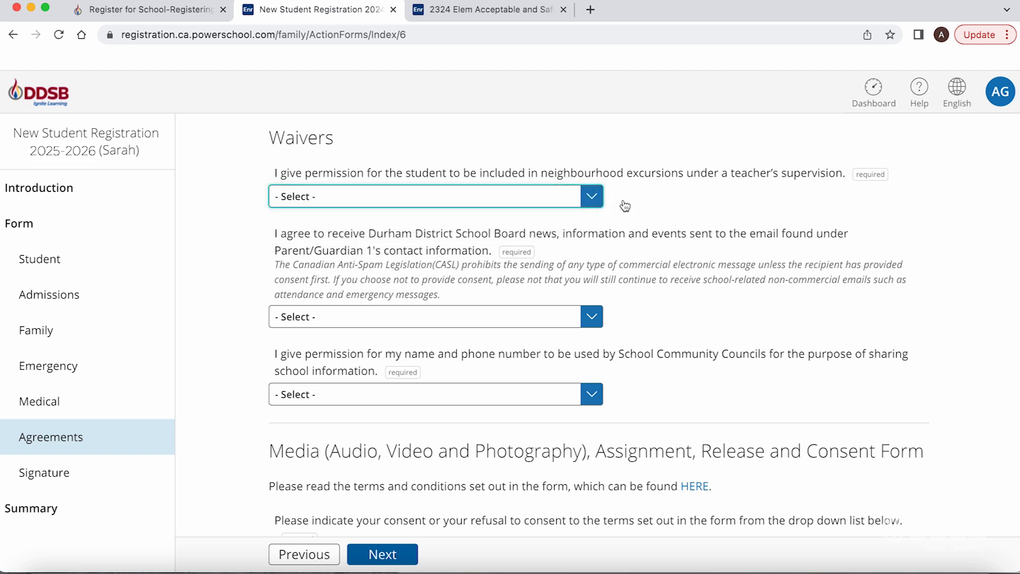
scroll(623, 213, down, 2)
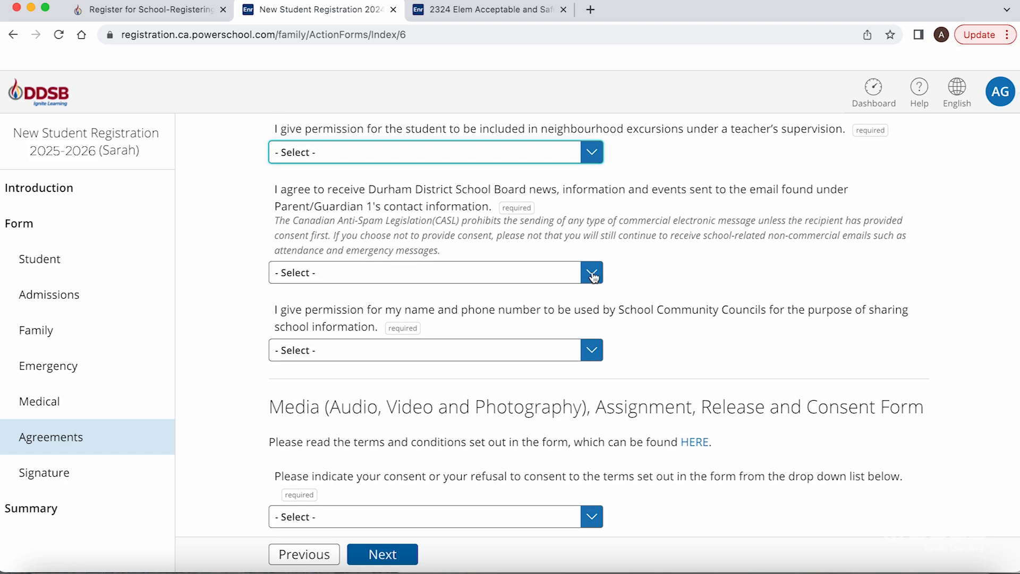
click(593, 276)
click(646, 280)
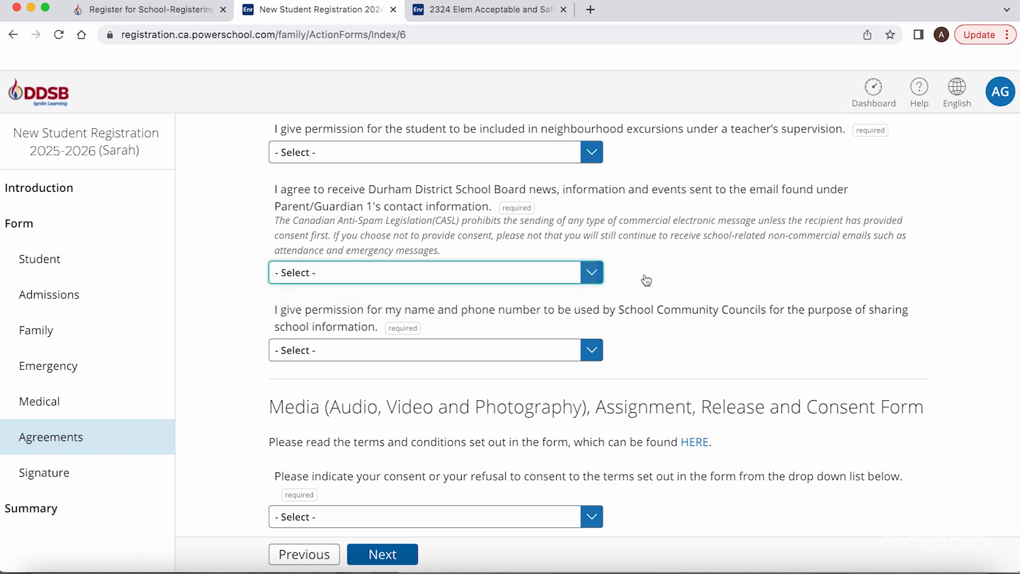
View the media consent options, scroll past the bus code of conduct, and continue to Signature
scroll(646, 280, down, 5)
scroll(645, 282, down, 2)
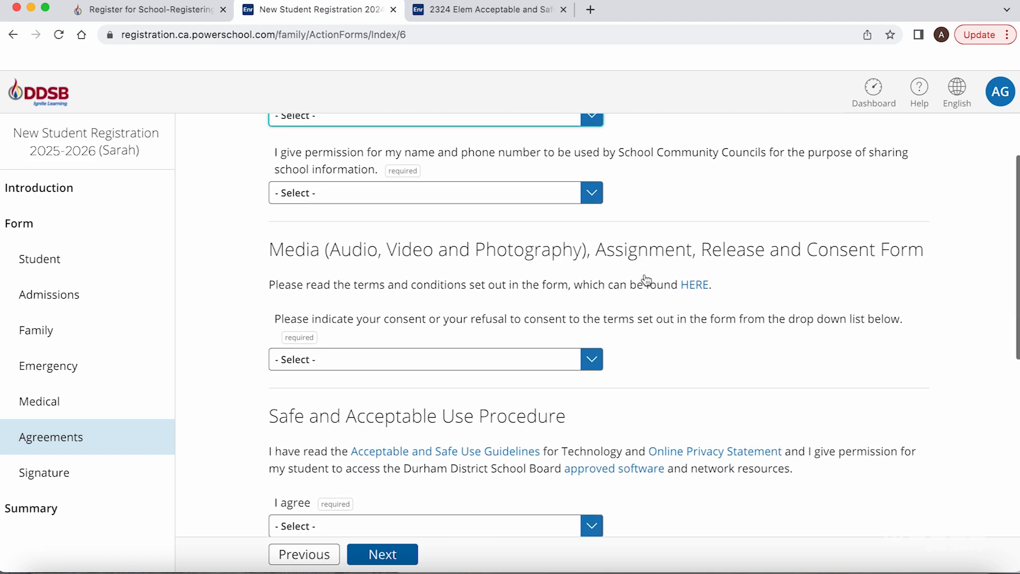
click(593, 357)
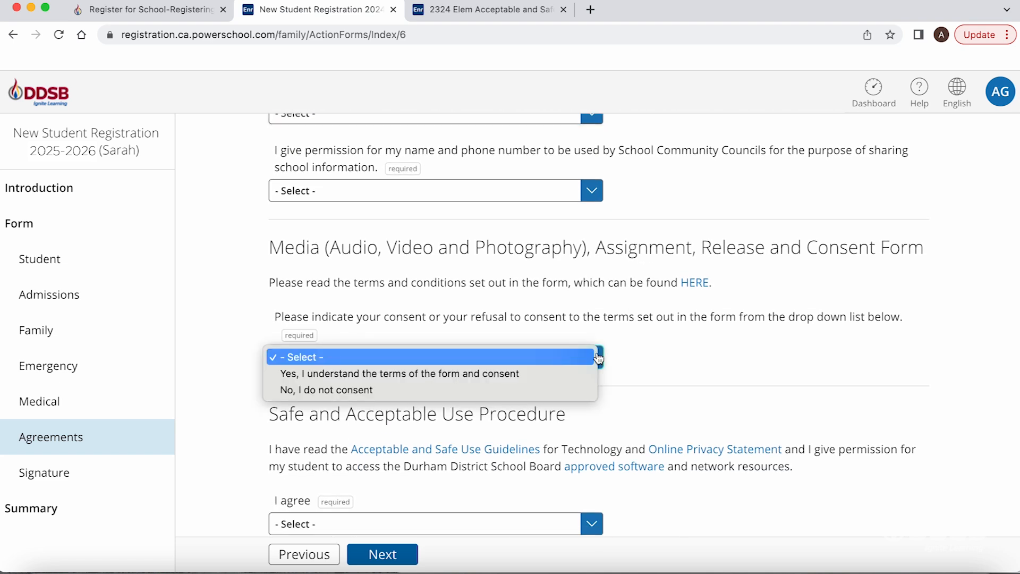
click(623, 361)
scroll(623, 361, down, 4)
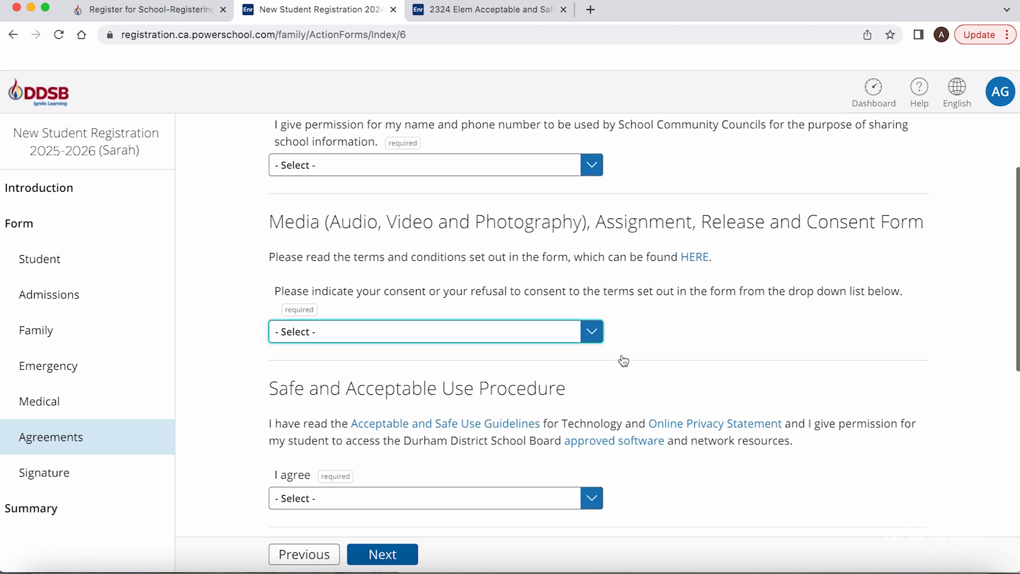
scroll(623, 361, down, 3)
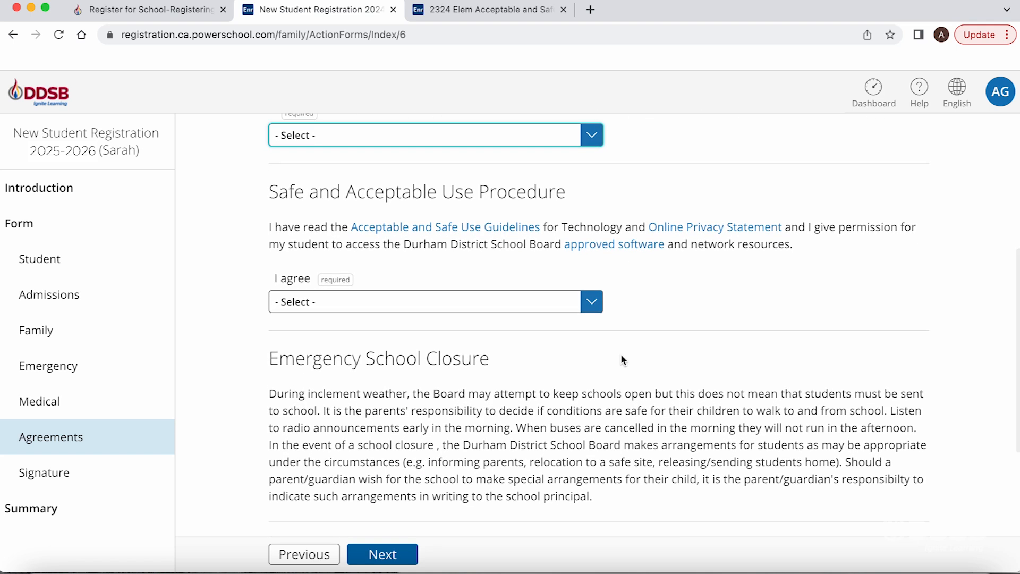
scroll(659, 339, down, 3)
scroll(659, 339, down, 3)
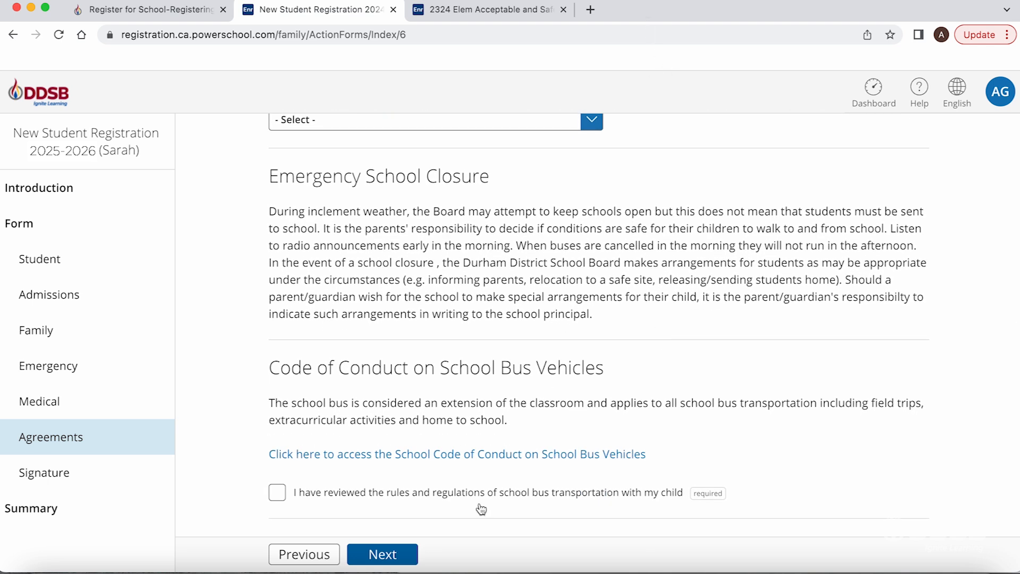
click(400, 554)
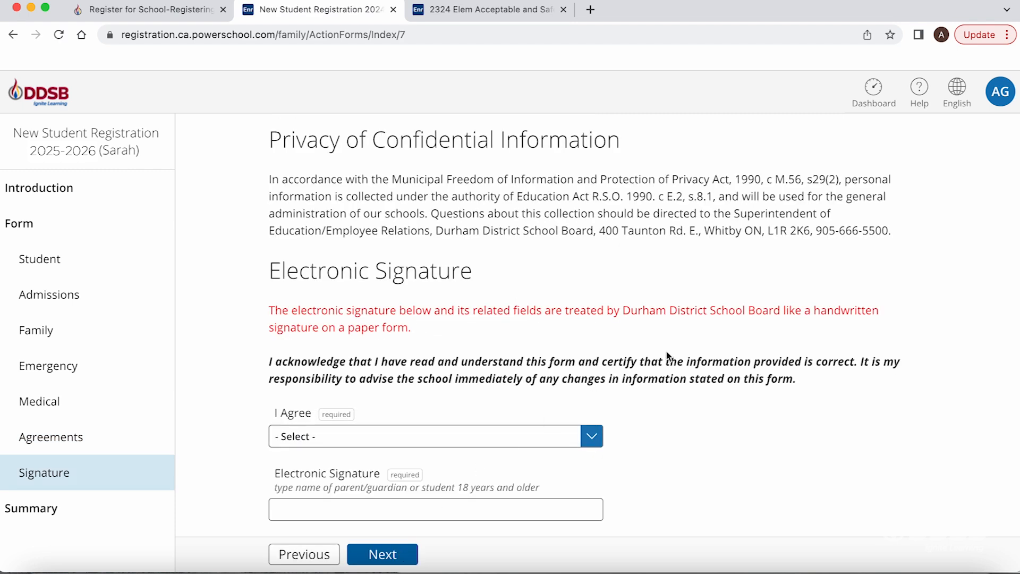
Answer Yes to the I Agree signature declaration, then review the Summary page statuses from Student through Signature
scroll(666, 351, down, 1)
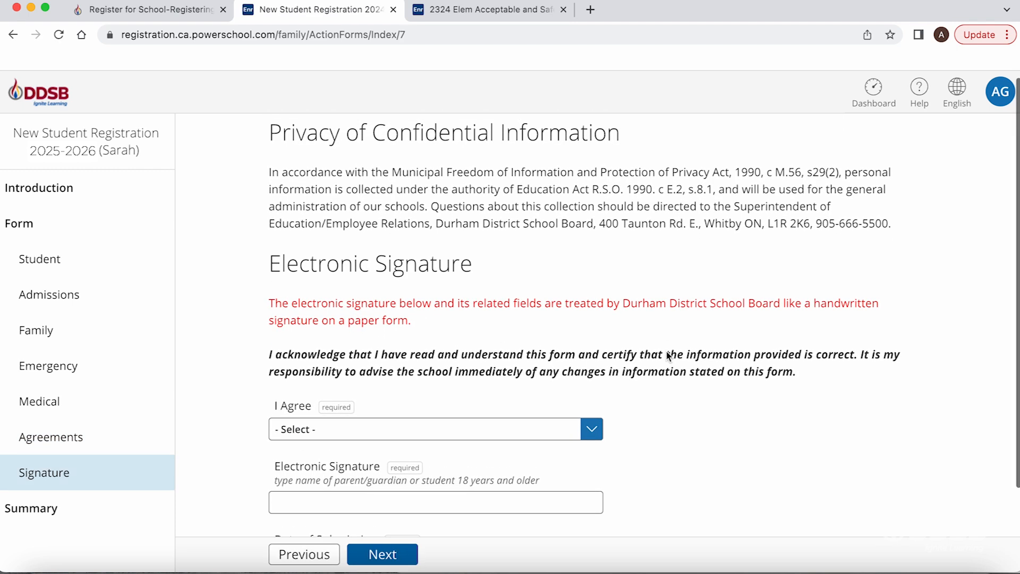
scroll(666, 351, down, 4)
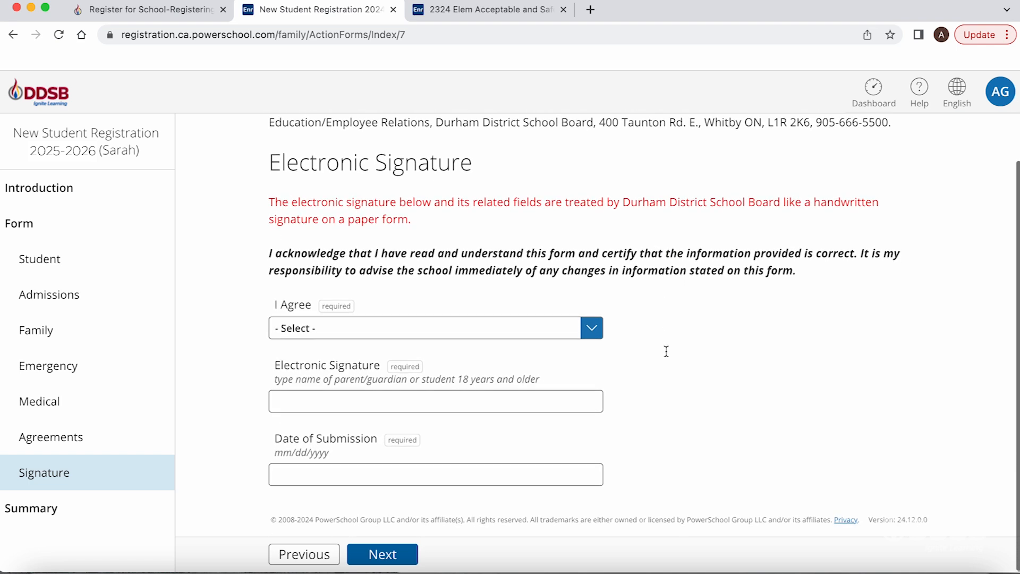
click(593, 336)
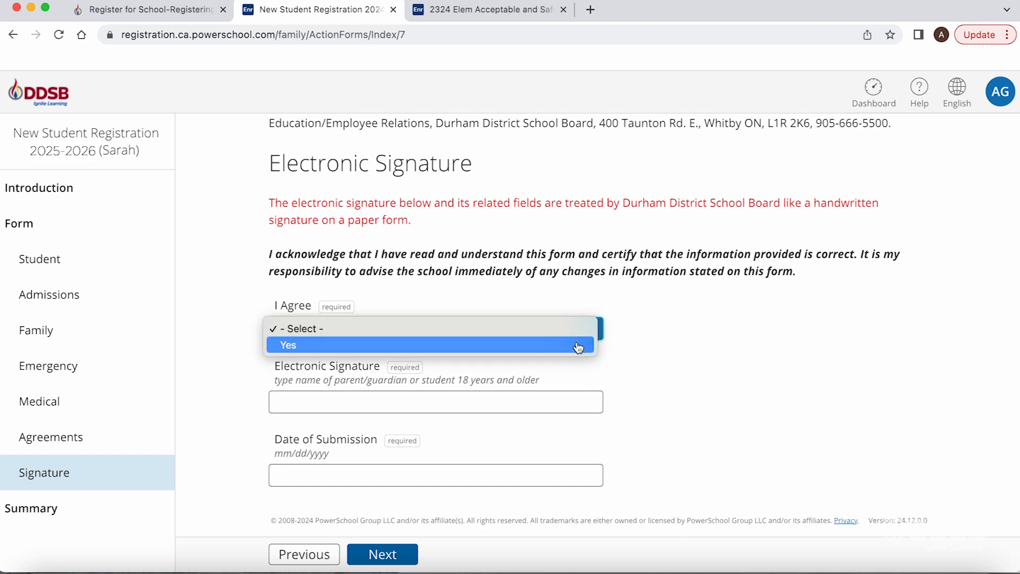
click(579, 345)
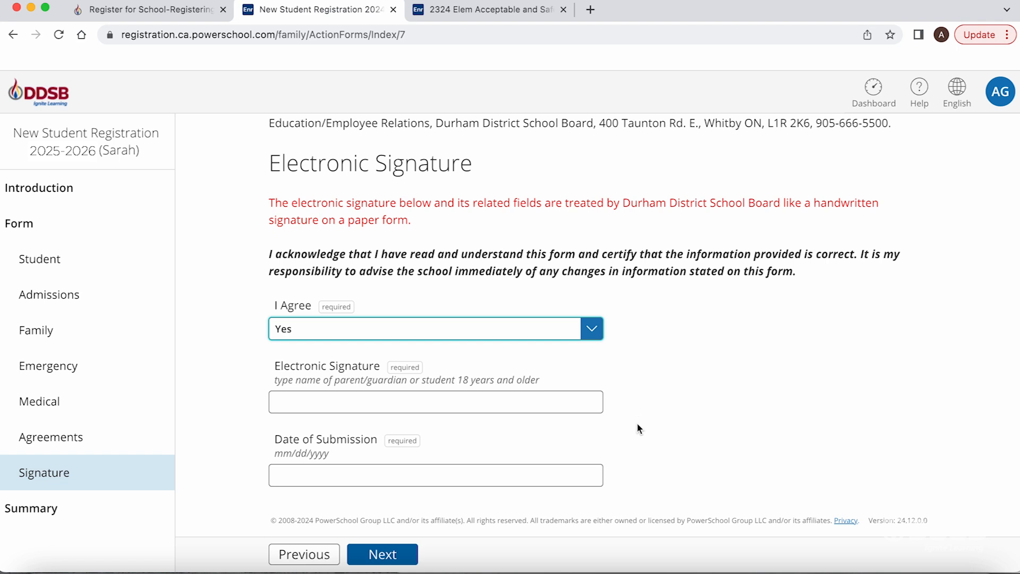
click(403, 556)
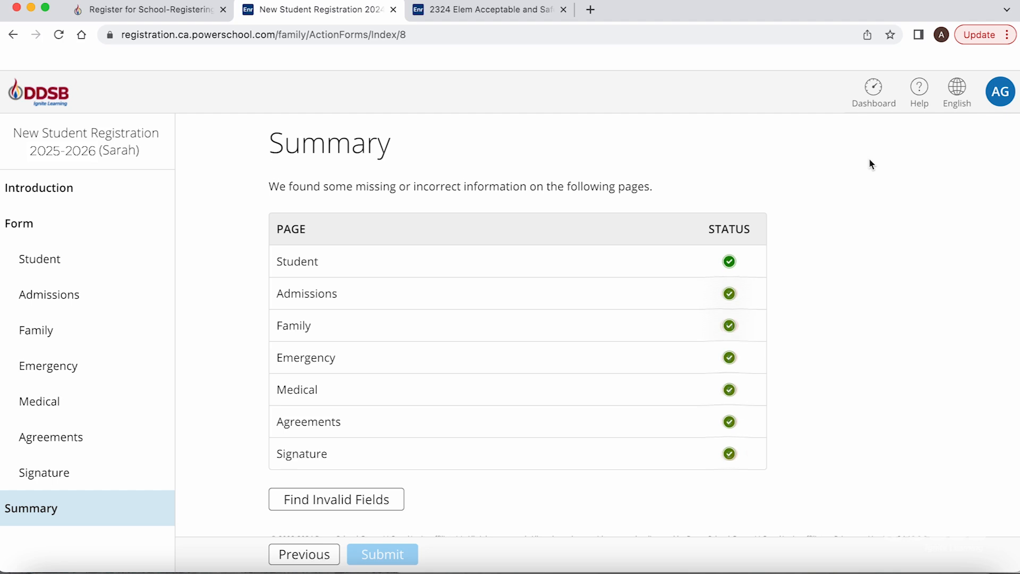
scroll(870, 163, down, 2)
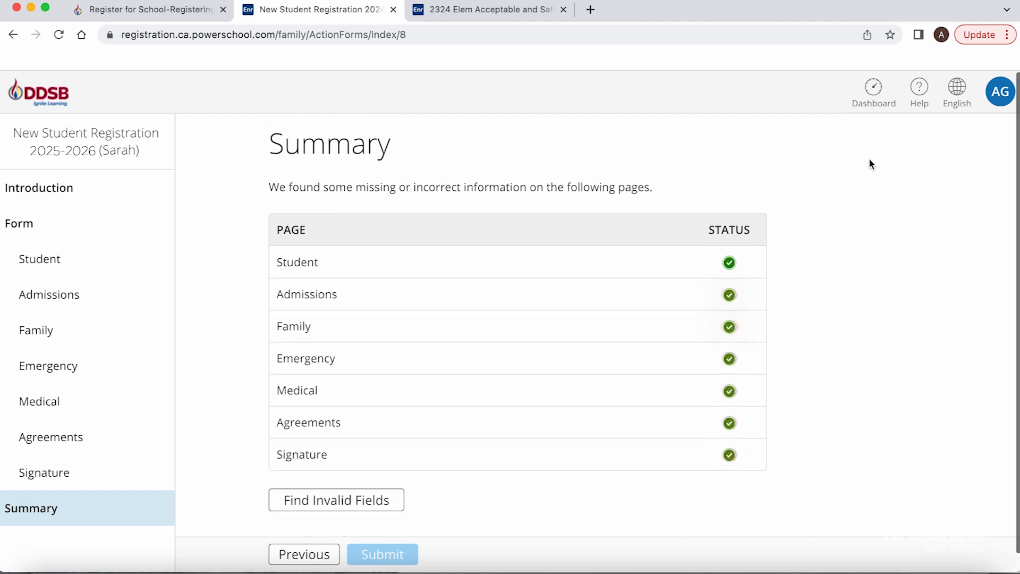